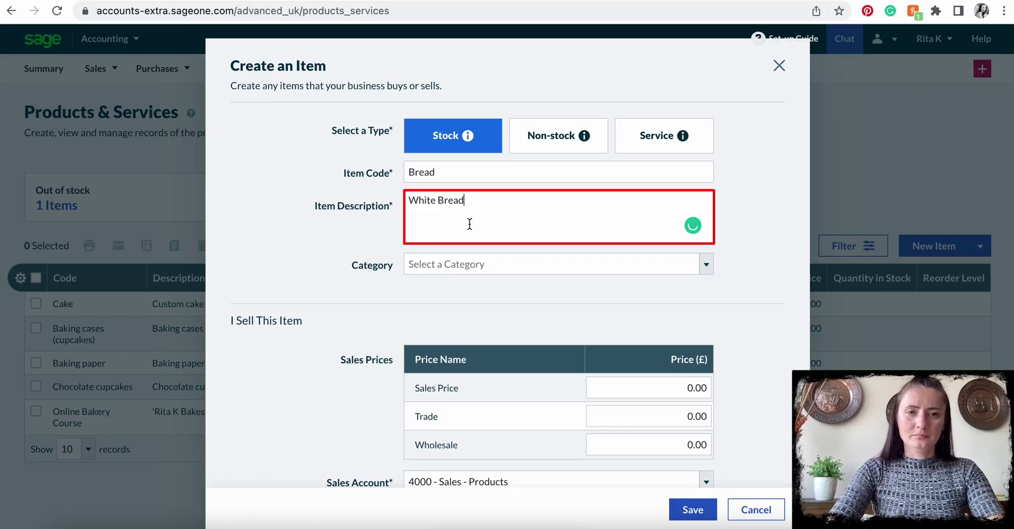
Step: Complete the white bread stock item's code as Bread-1 and assign it to the Bakery category
left_click(442, 175)
type("-1")
scroll(497, 247, "down", 1)
left_click(496, 251)
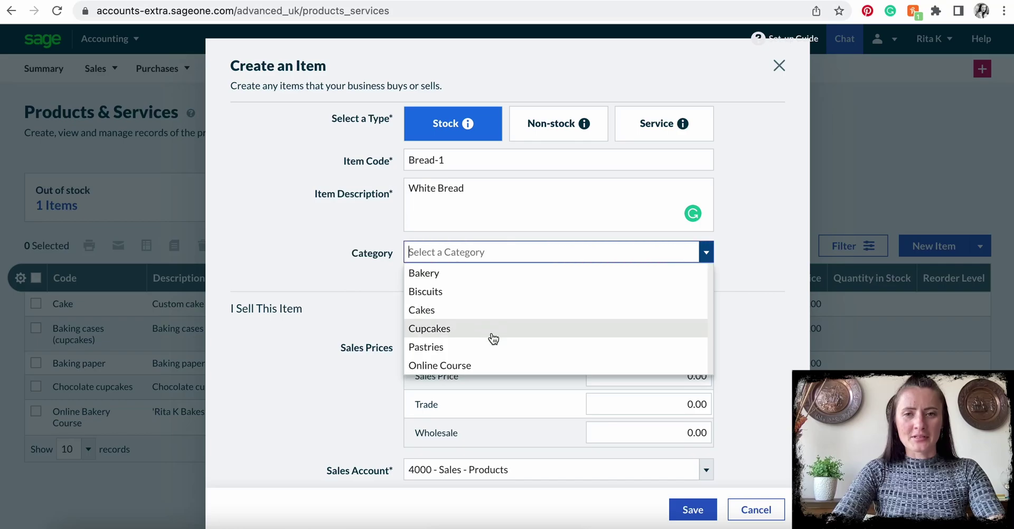
left_click(486, 273)
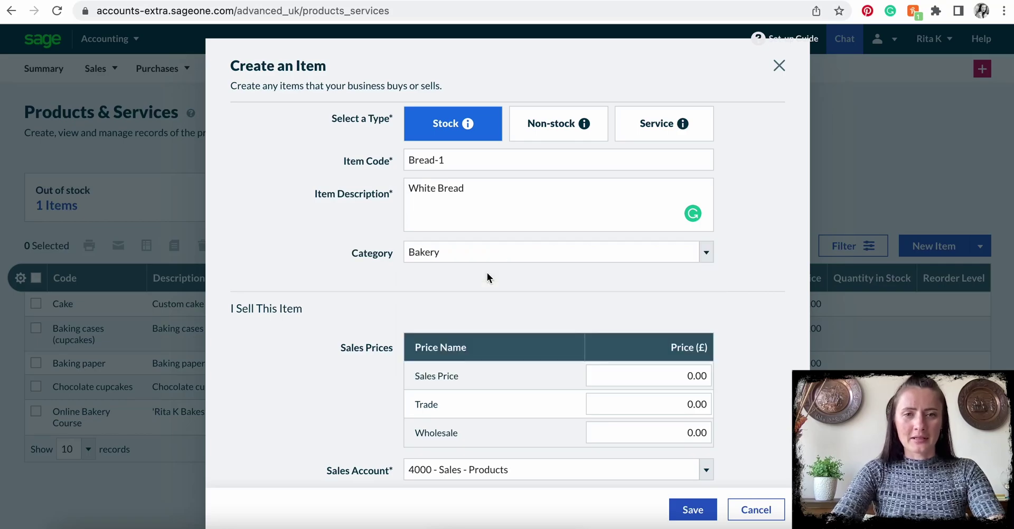
Step: Set the item's standard sales price to £2.50
scroll(554, 301, "down", 3)
scroll(554, 300, "down", 2)
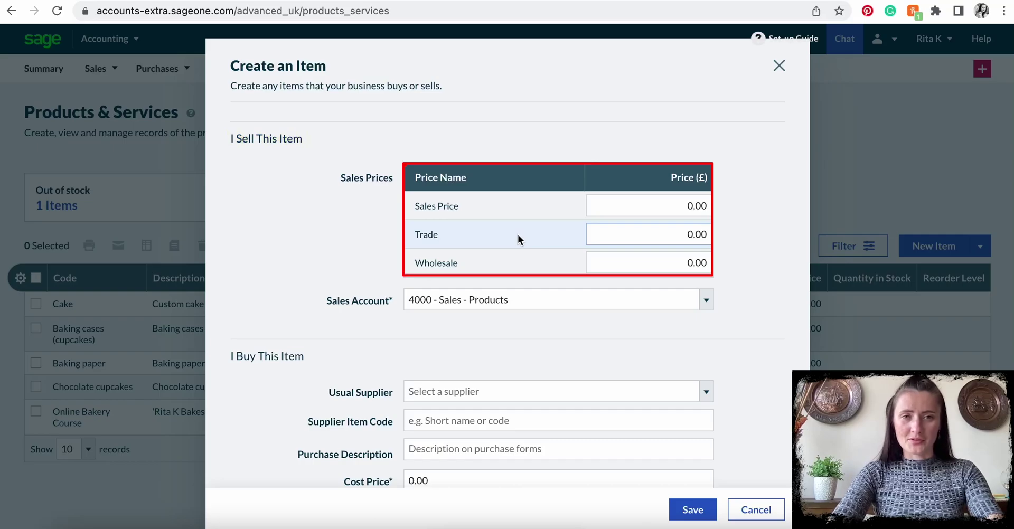
left_click(707, 206)
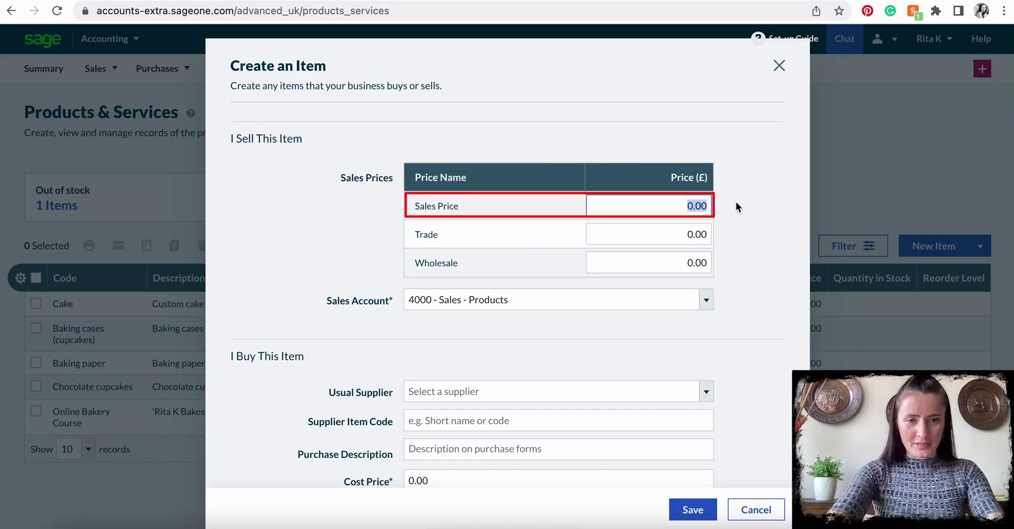
key("BackSpace")
type("2.")
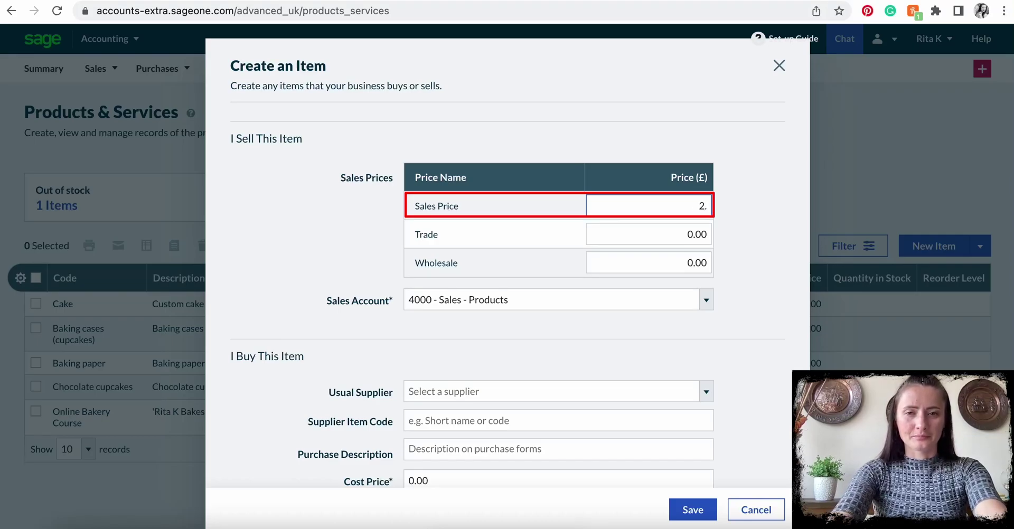
type("50")
Step: Set the item's trade price to £2.60 and its wholesale price to £2.40
left_click(714, 241)
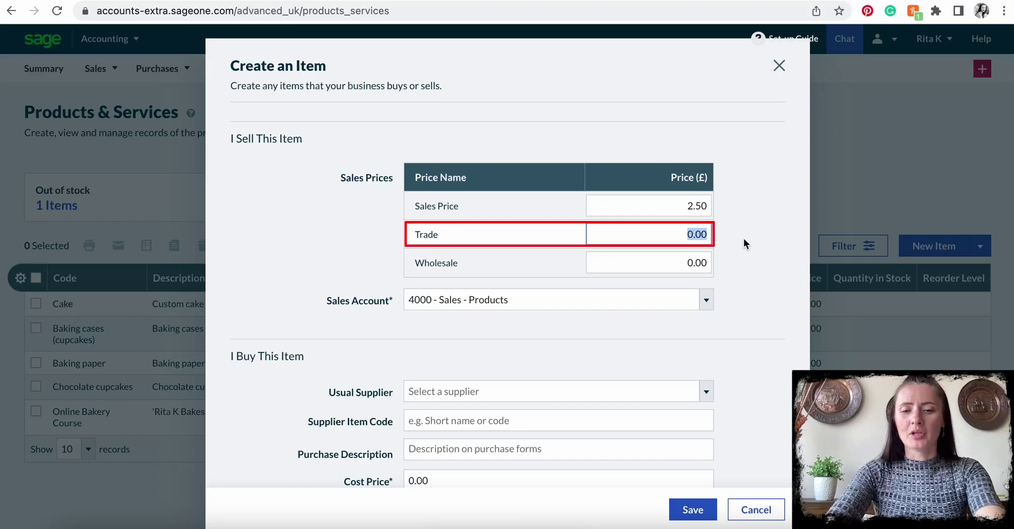
key("BackSpace")
type("2.60")
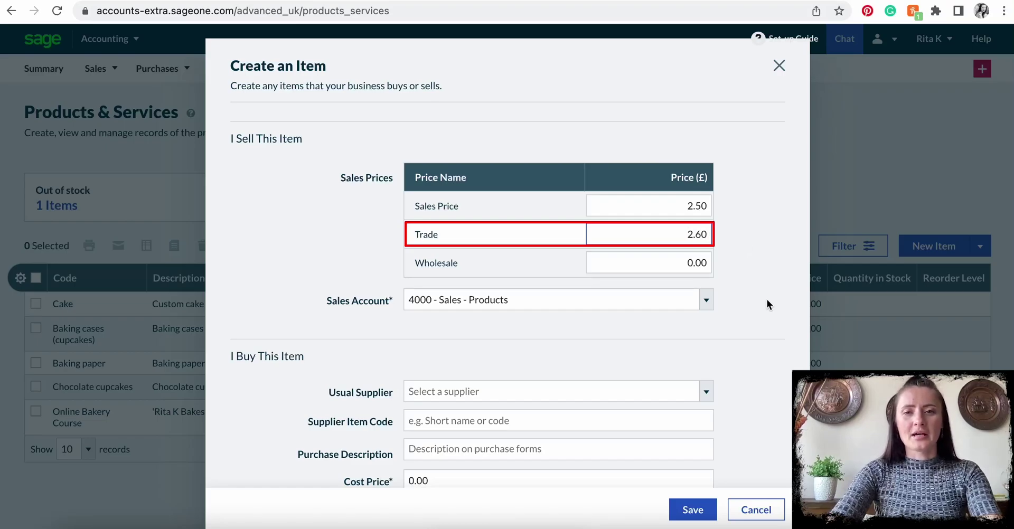
left_click(681, 263)
key("BackSpace")
type("2.40")
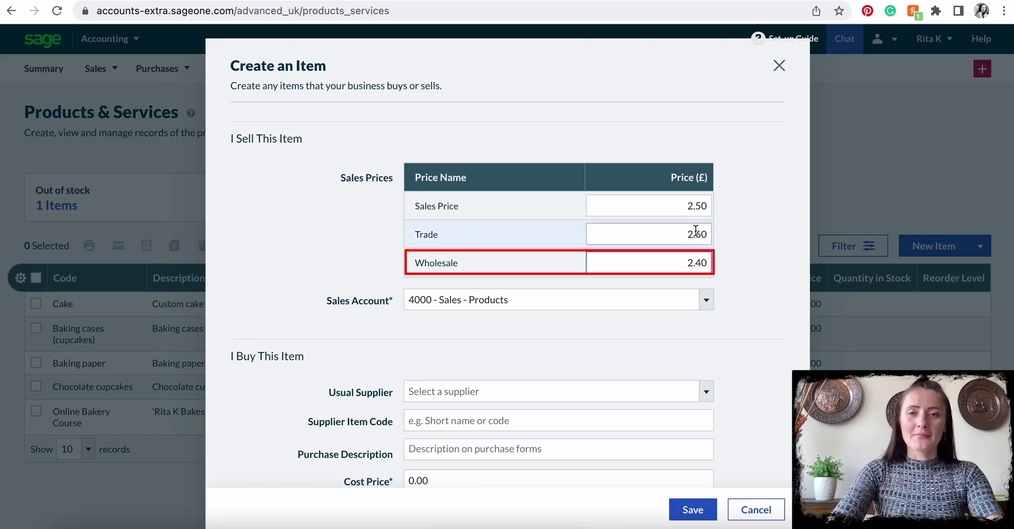
left_click(671, 235)
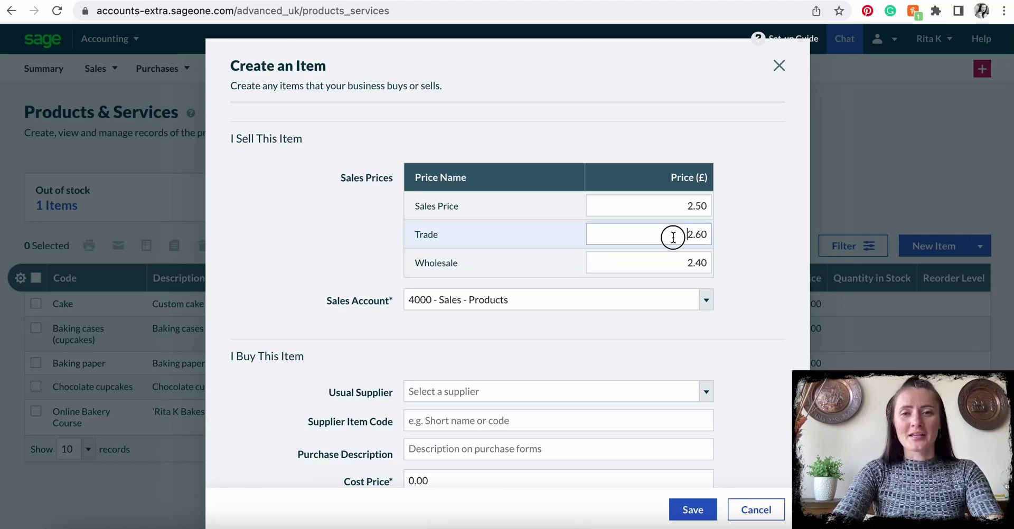
left_click(658, 264)
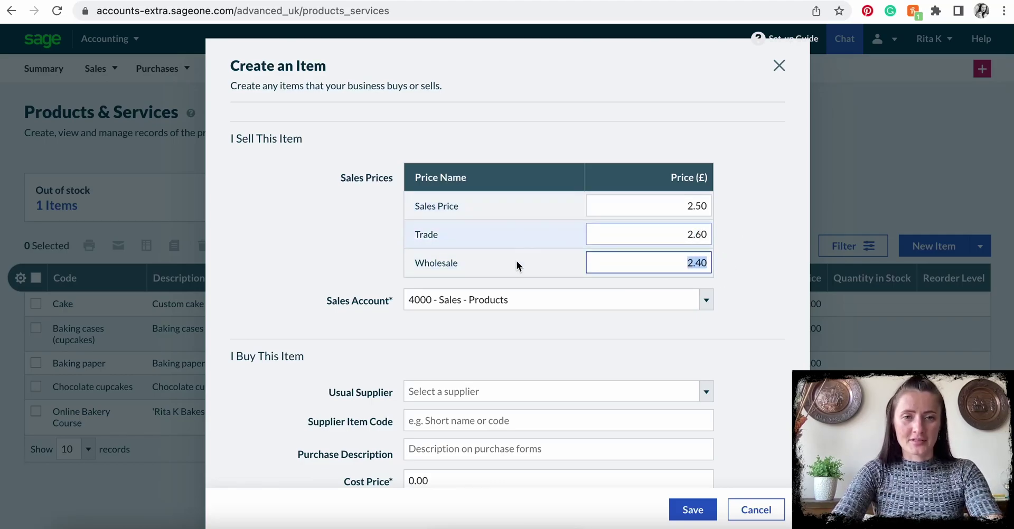
Step: Choose 4000 - Sales - Products as the item's sales account
scroll(519, 269, "down", 1)
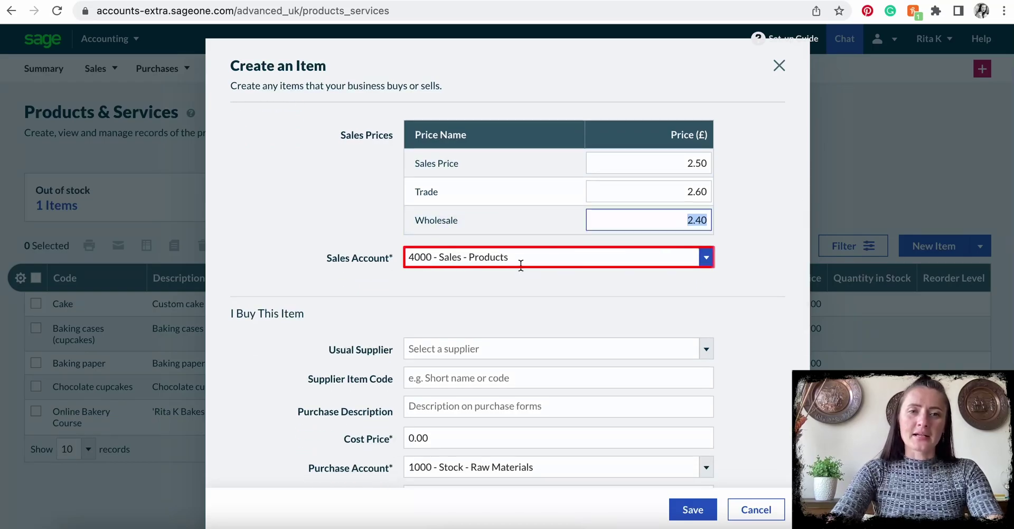
left_click(520, 265)
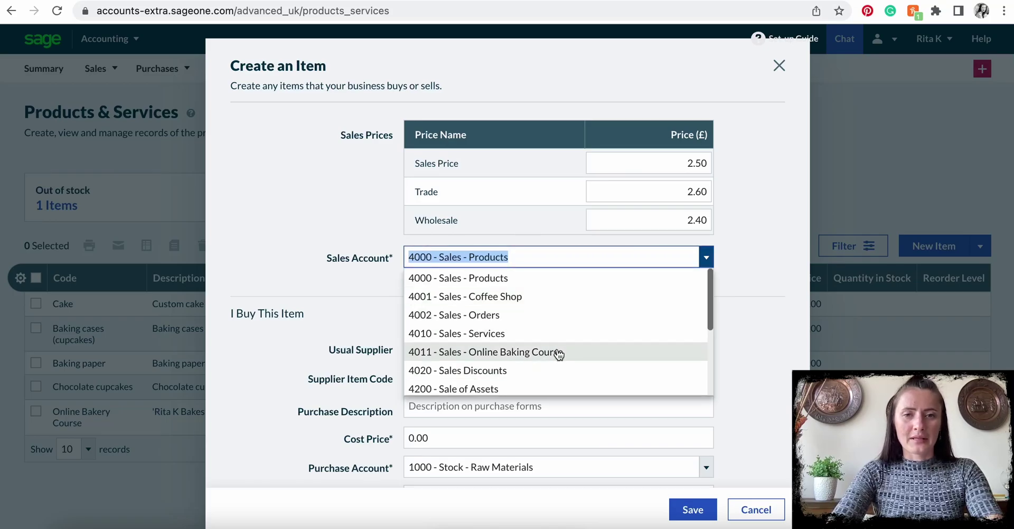
left_click(585, 285)
Step: Set the usual supplier to Bakers World Ltd and enter BW-bread-white as the supplier item code
scroll(584, 279, "down", 3)
scroll(585, 279, "up", 2)
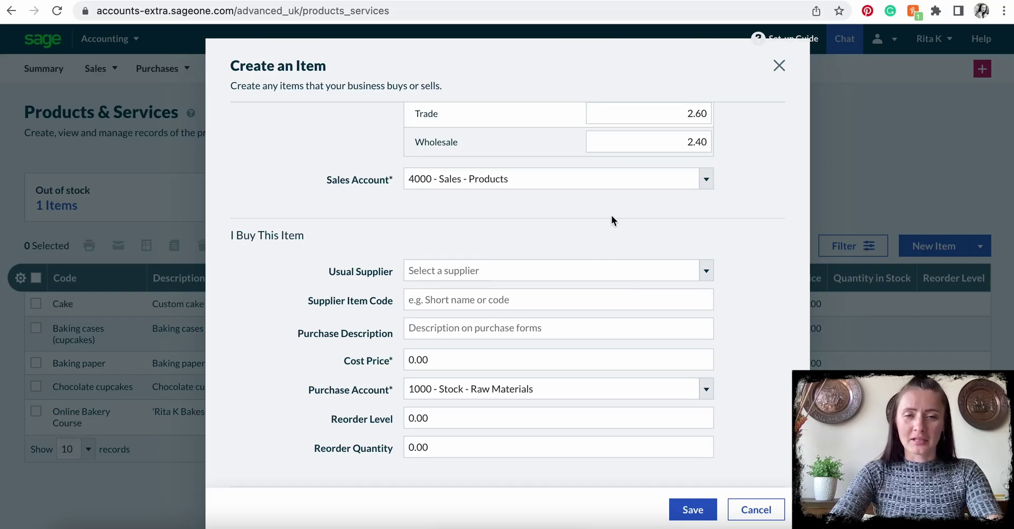
scroll(611, 216, "down", 1)
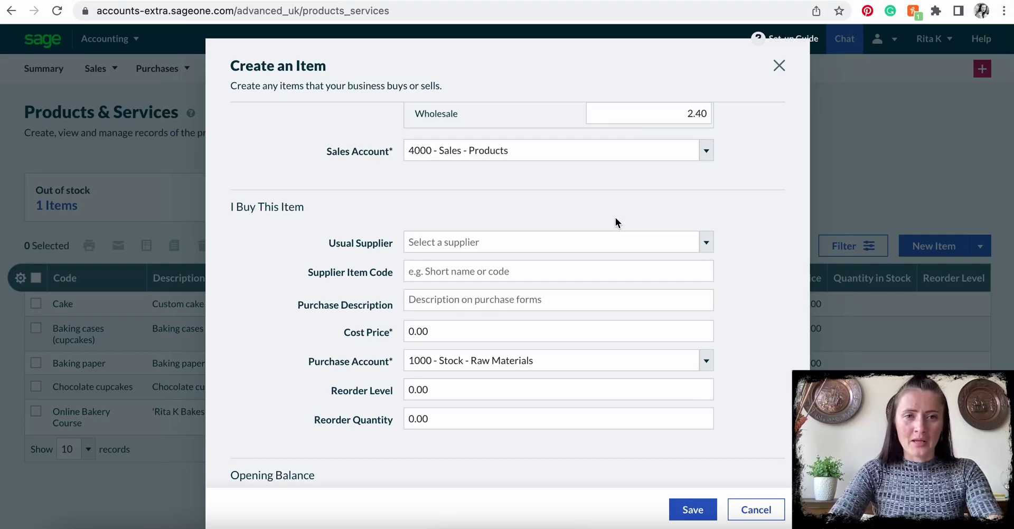
scroll(616, 217, "down", 2)
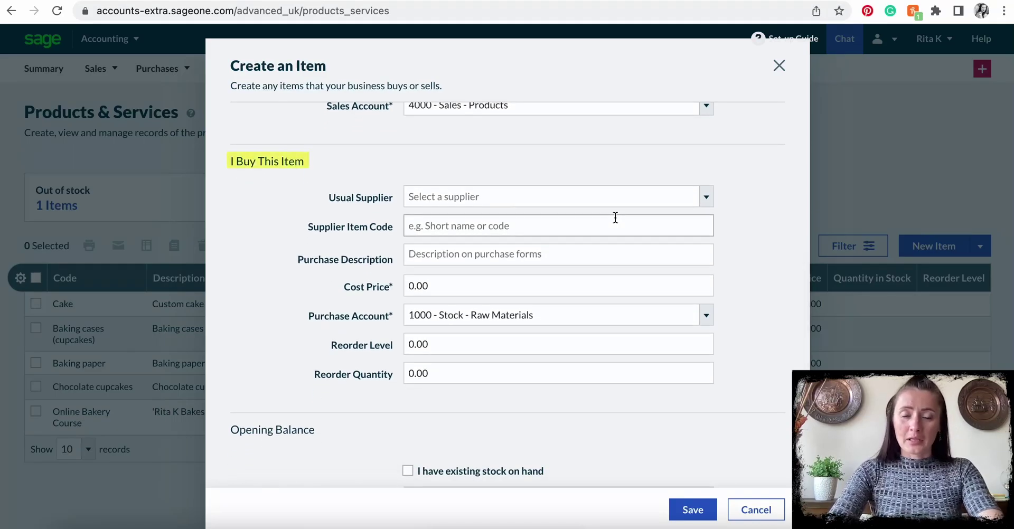
left_click(663, 199)
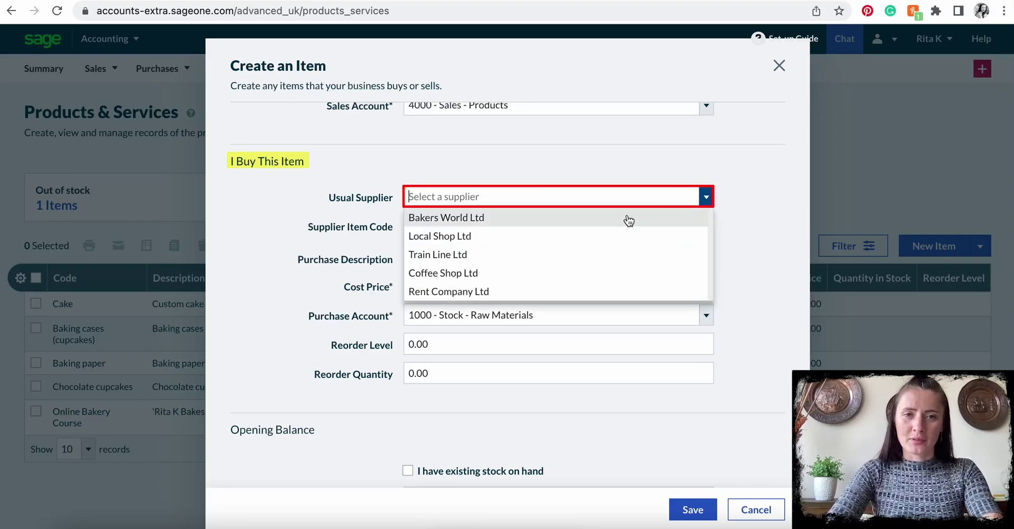
left_click(577, 224)
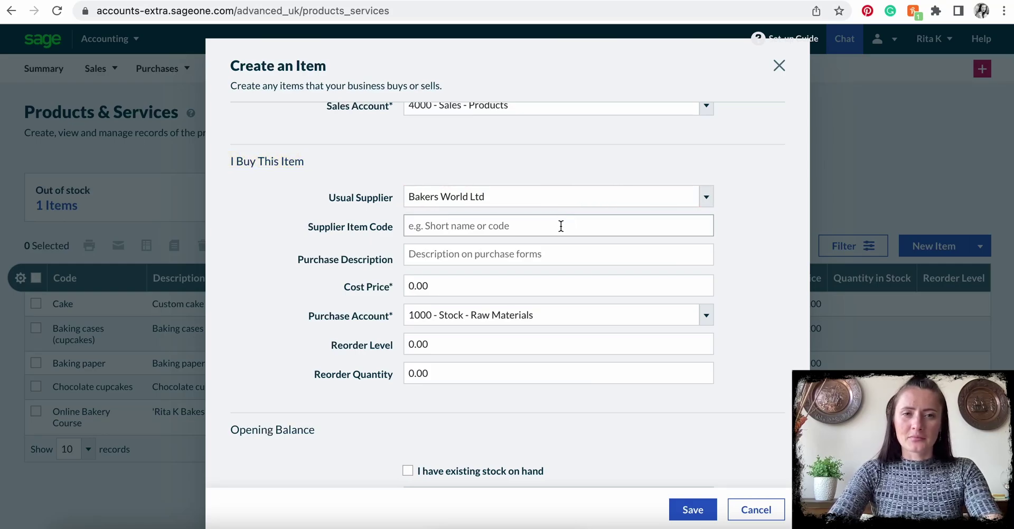
left_click(561, 226)
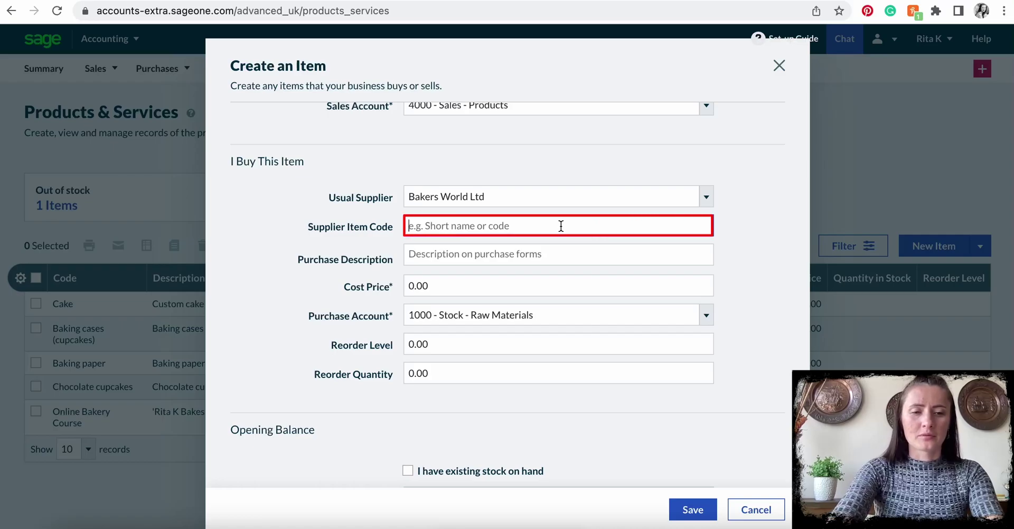
type("BW-brea")
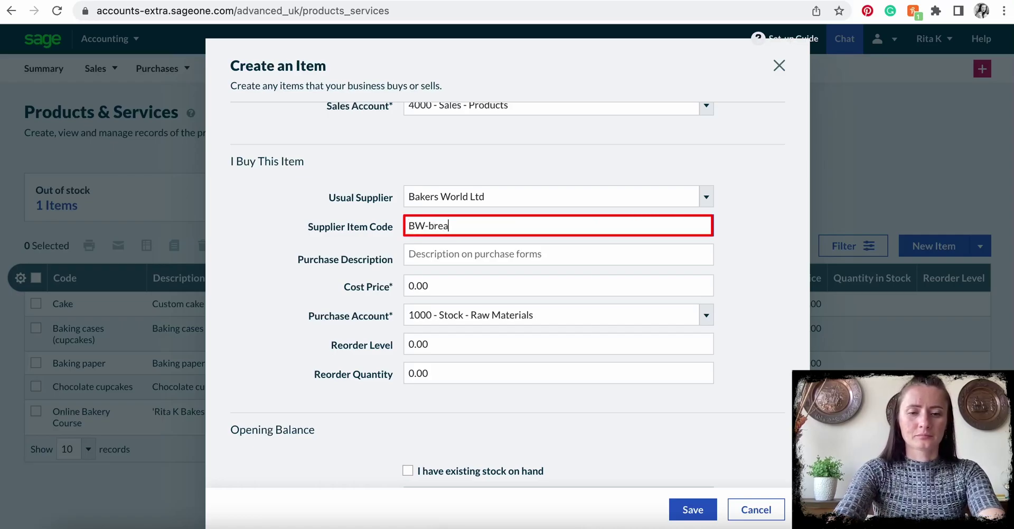
type("d-")
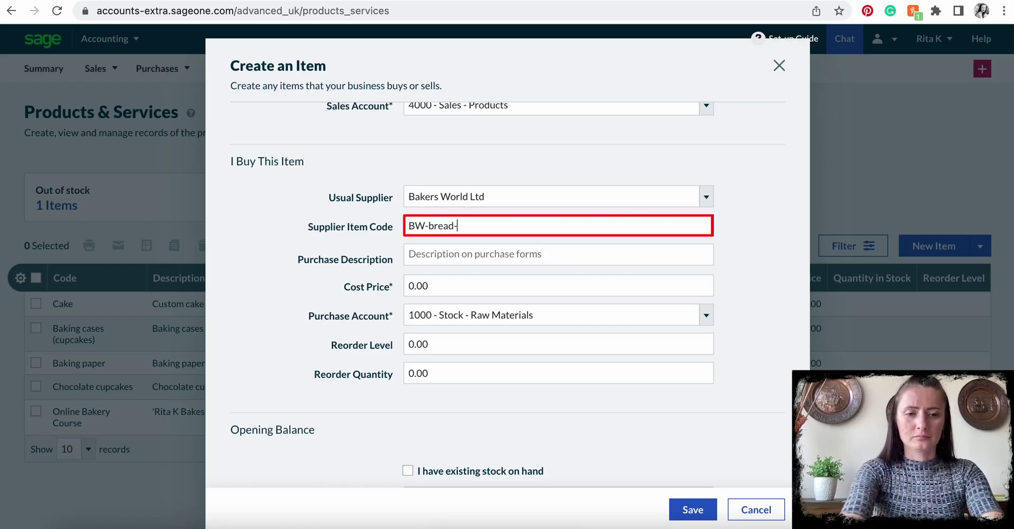
type("white")
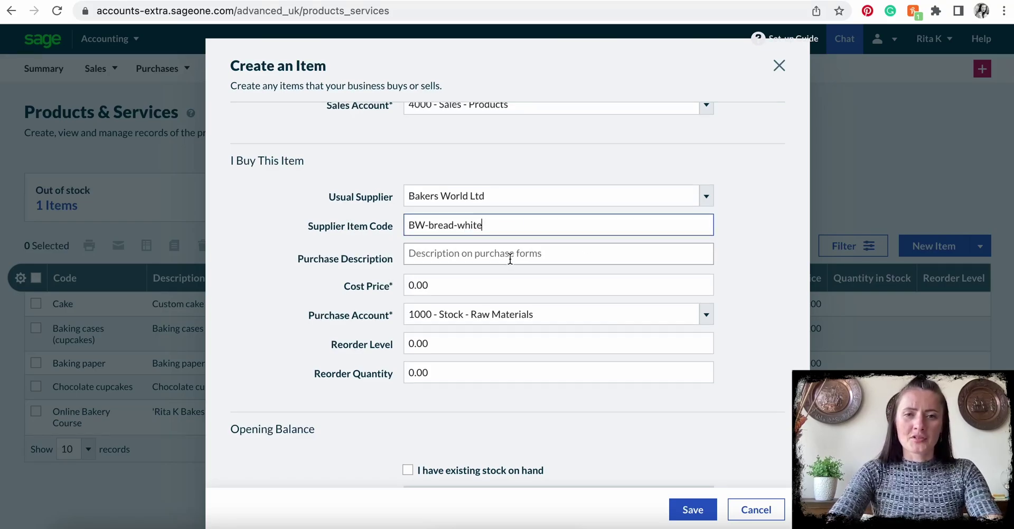
Step: Set the cost price in the purchasing details to 1.50
scroll(510, 258, "down", 2)
left_click(446, 214)
left_click(393, 222)
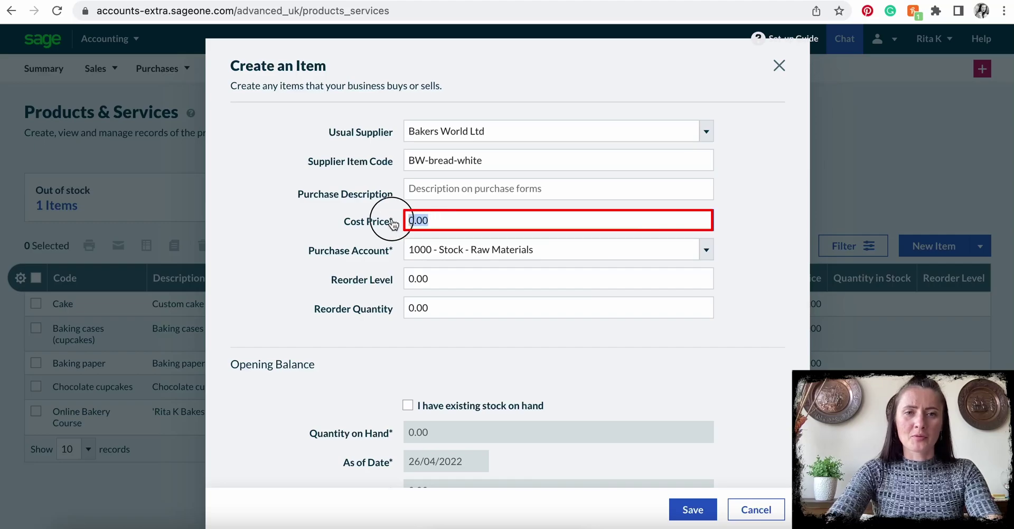
type("1.50")
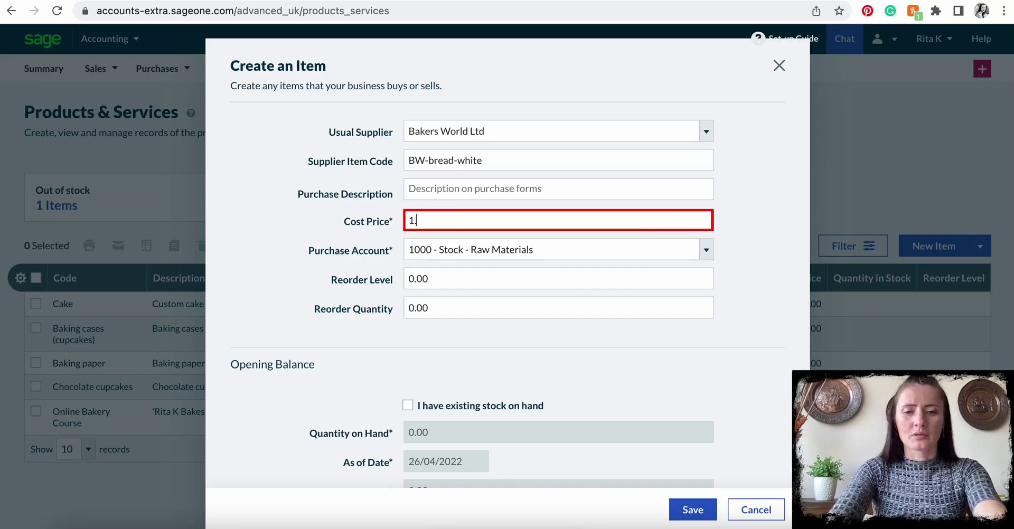
Step: Switch the purchase account to 5000 - Cost of Sales - Goods and return it to 1000 - Stock - Raw Materials
left_click(494, 250)
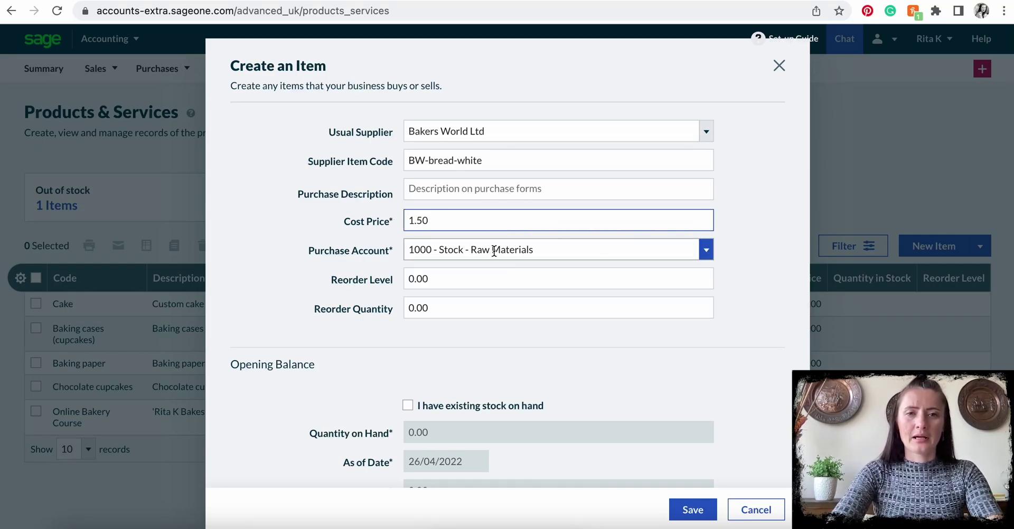
left_click(453, 254)
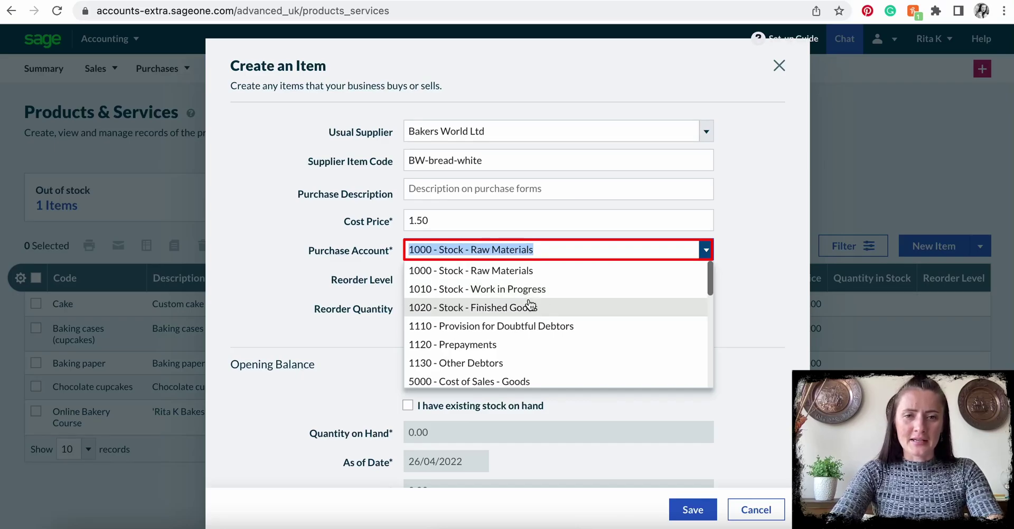
scroll(530, 305, "down", 1)
left_click(528, 333)
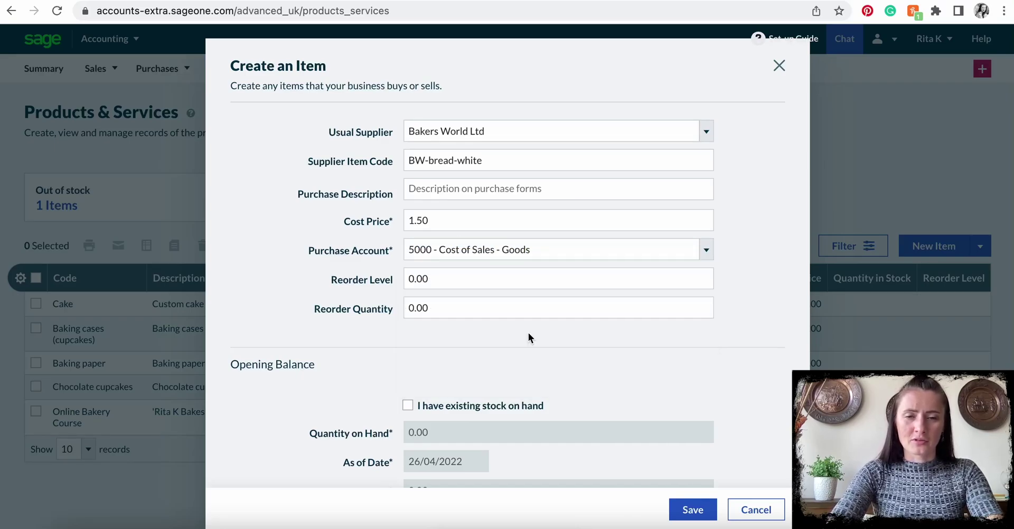
left_click(706, 249)
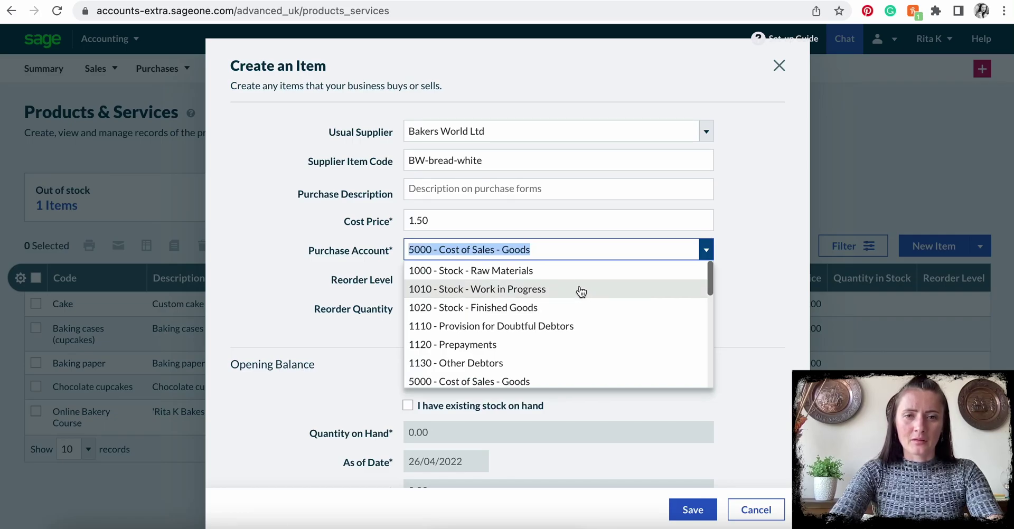
left_click(568, 272)
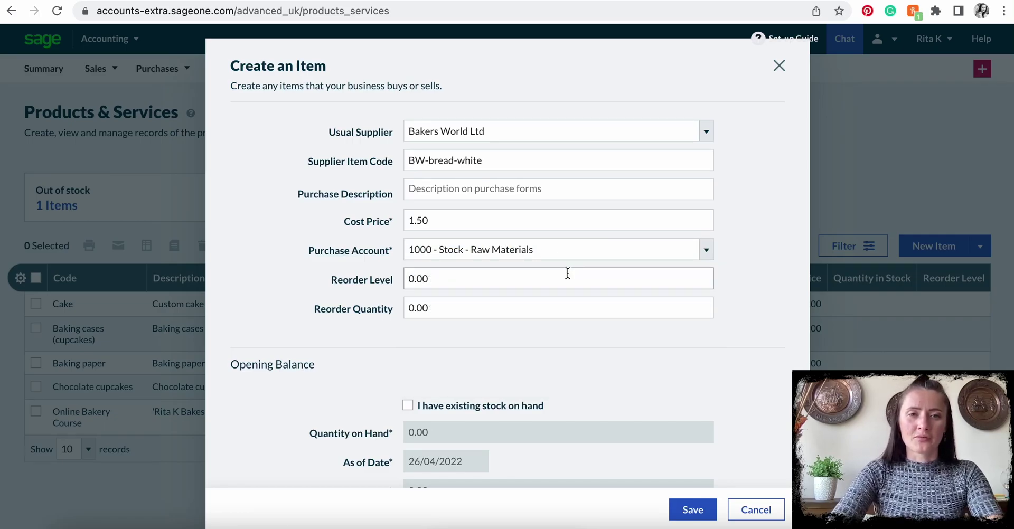
Step: Set both the reorder level and the reorder quantity to 10
left_click(428, 279)
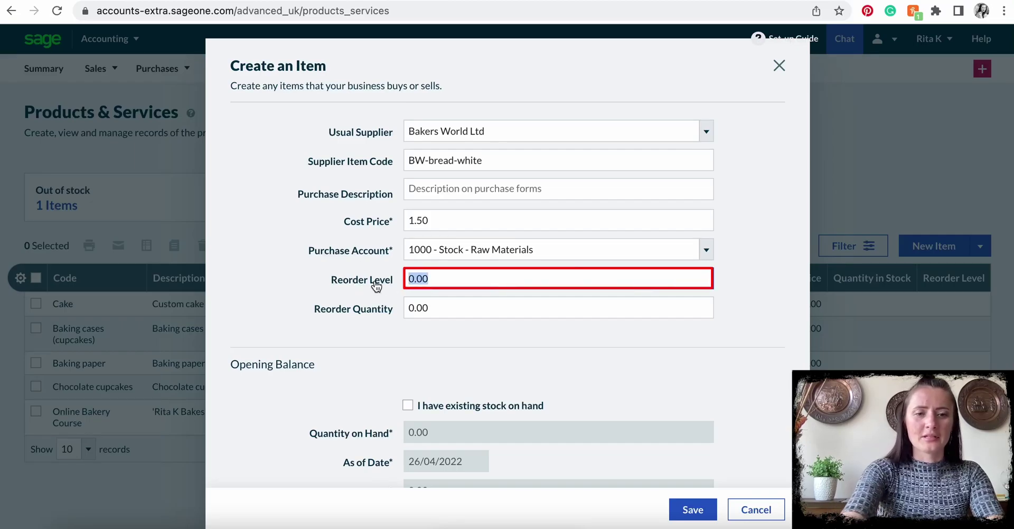
type("10")
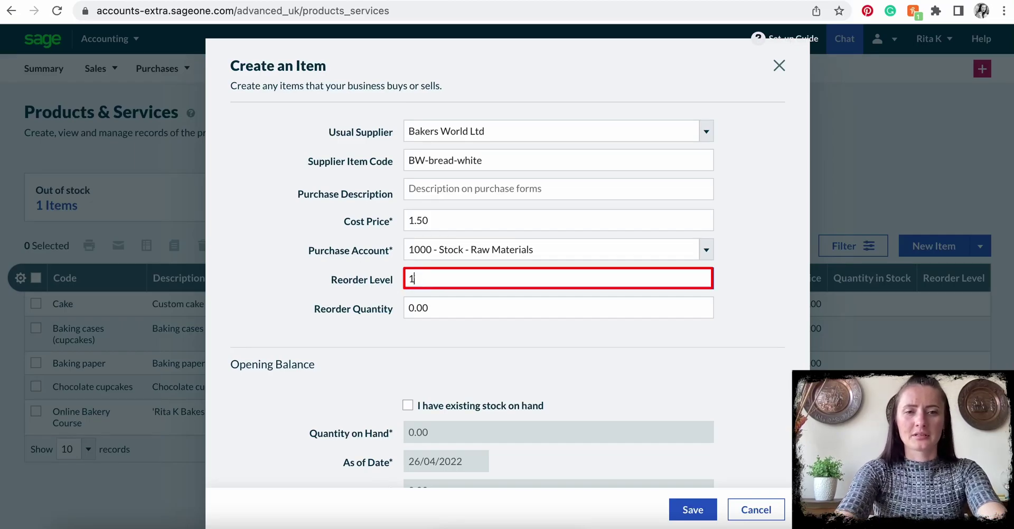
left_click(425, 306)
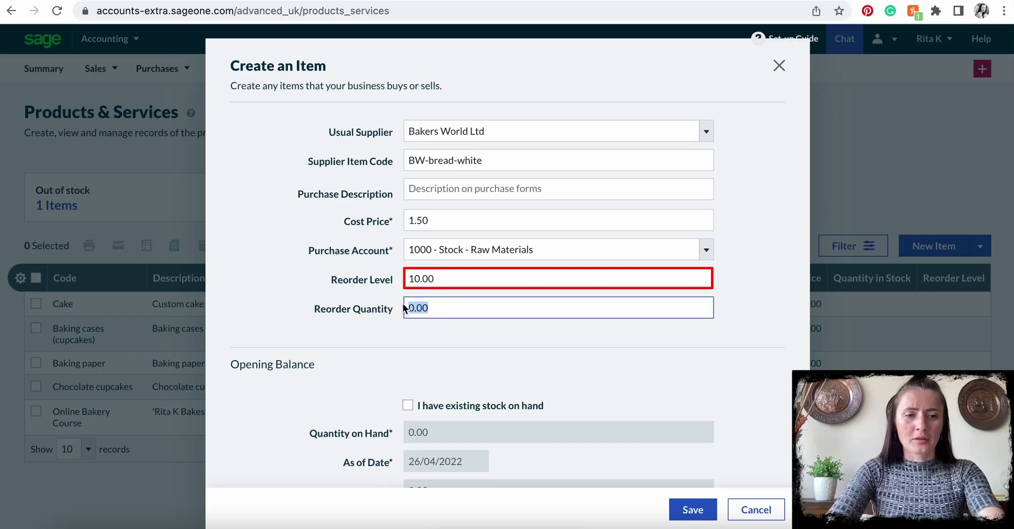
type("10")
left_click(445, 325)
Step: Mark the item as having existing stock on hand and set its quantity on hand to 10
scroll(445, 325, "down", 2)
scroll(445, 325, "down", 3)
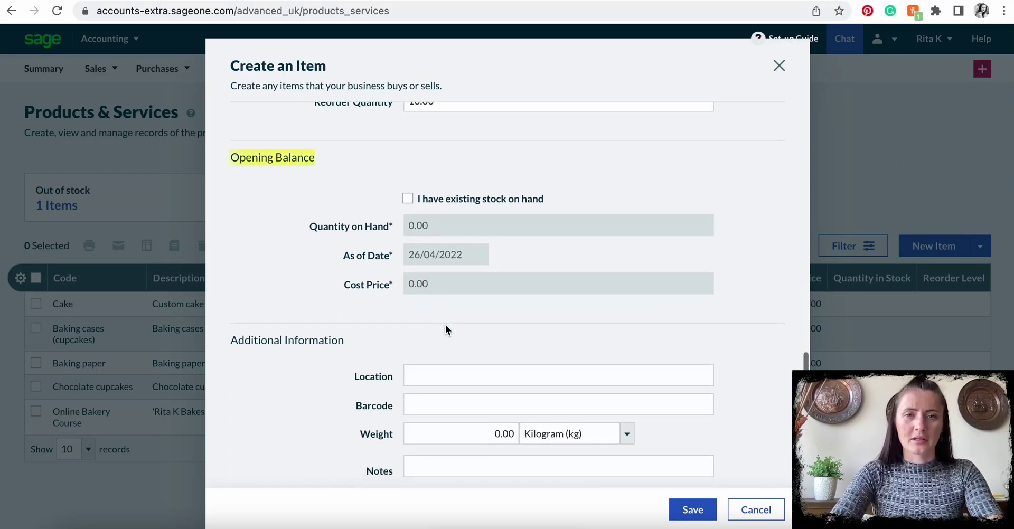
left_click(408, 200)
left_click(369, 232)
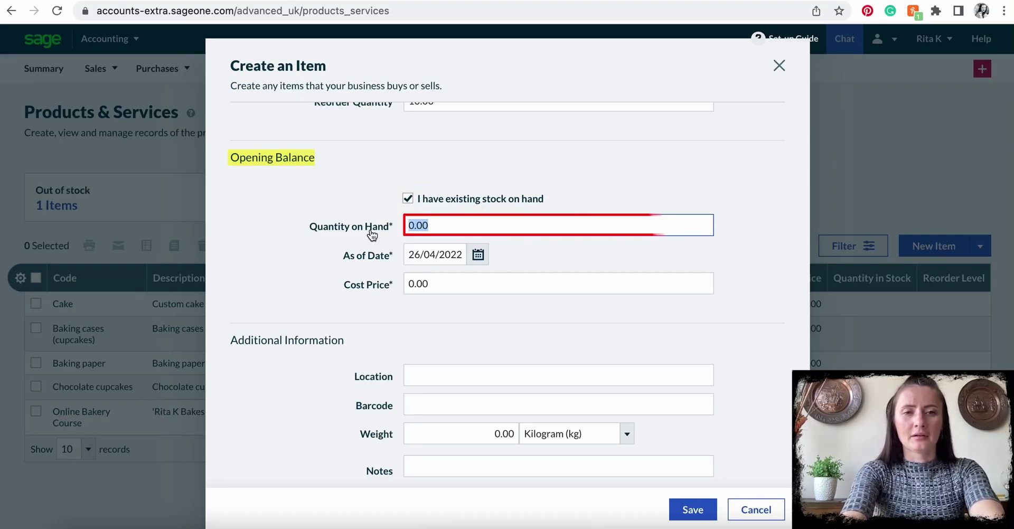
type("10.00")
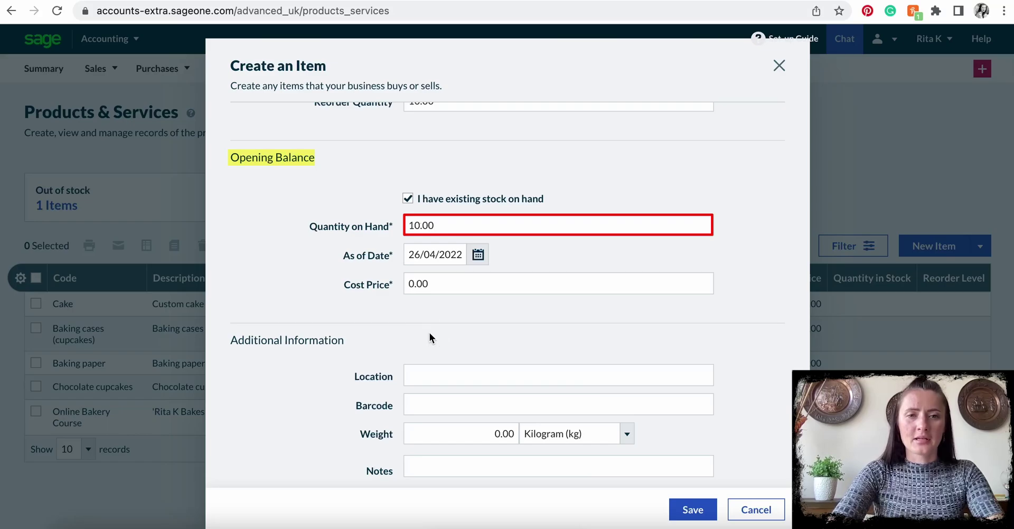
Step: Set the opening balance cost price to 1.80
left_click(426, 275)
double_click(427, 275)
type("1.80")
scroll(471, 341, "down", 2)
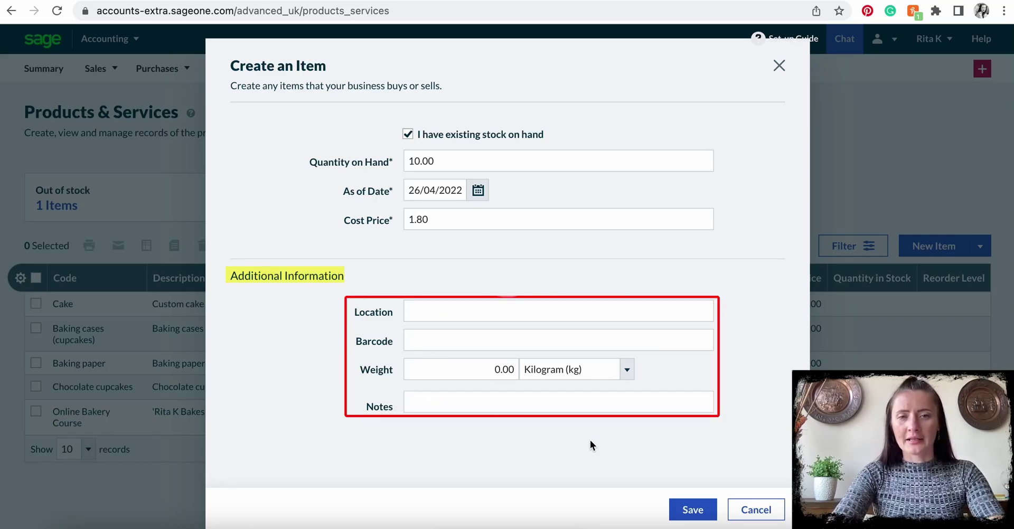
Step: Save the new white bread stock item
scroll(591, 439, "up", 10)
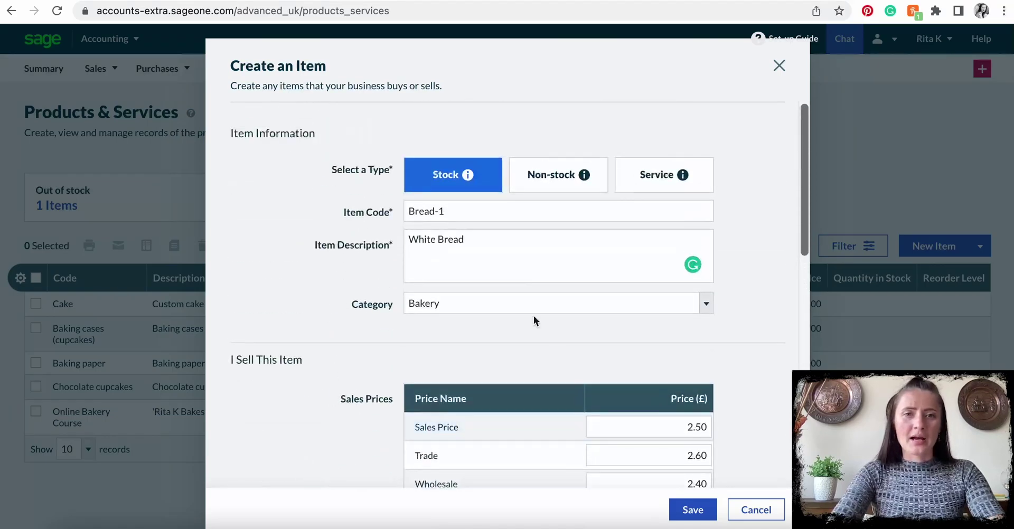
left_click(690, 510)
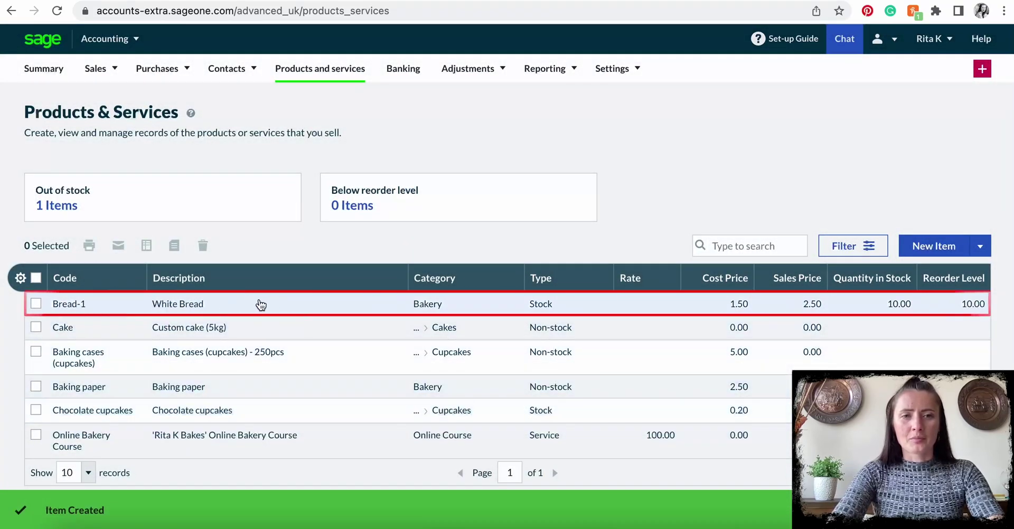
Step: Start a new non-stock item and enter the item code "Baking supplies"
left_click(930, 247)
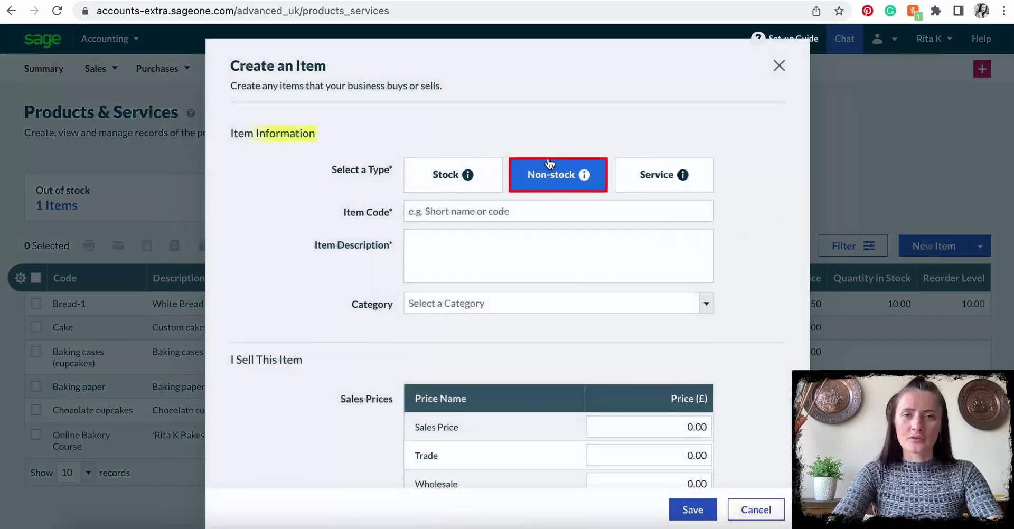
left_click(526, 204)
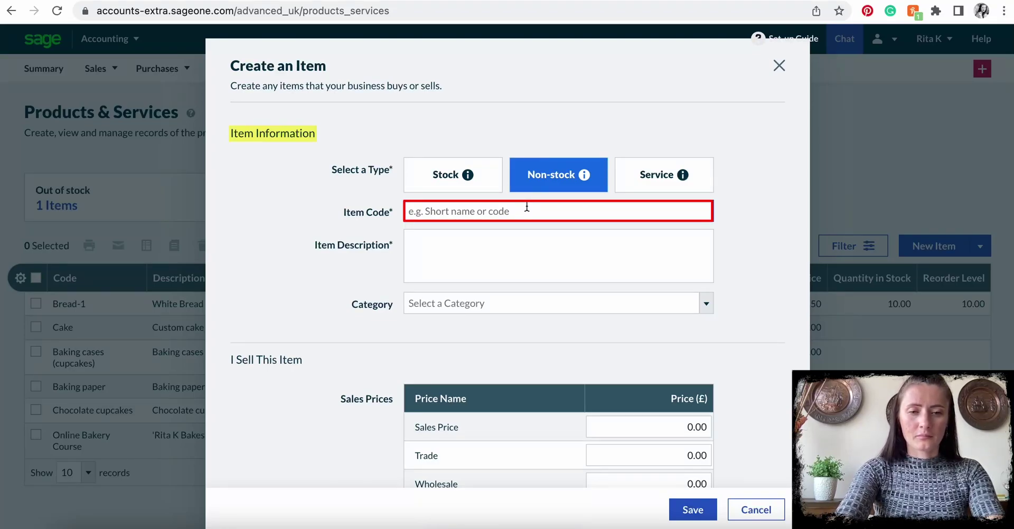
type("Baking")
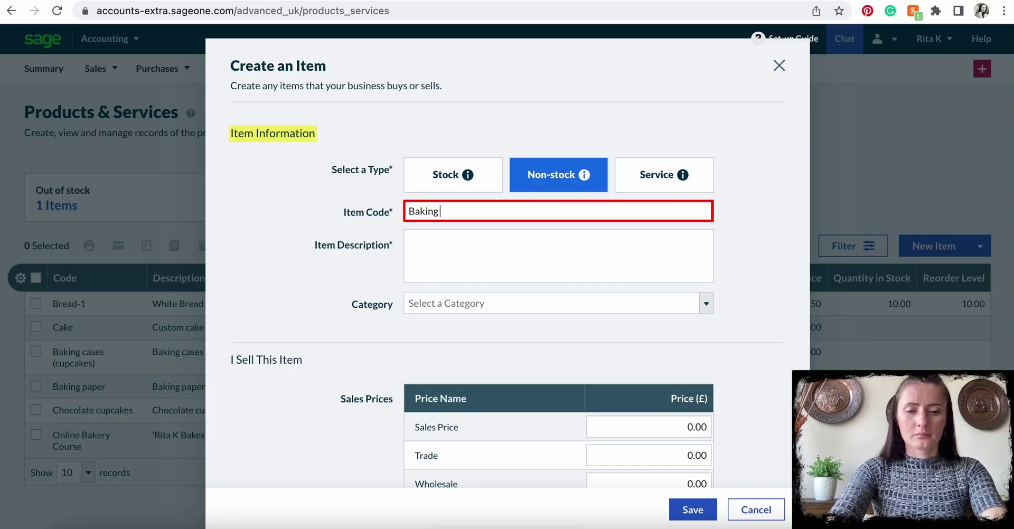
type(" suppli")
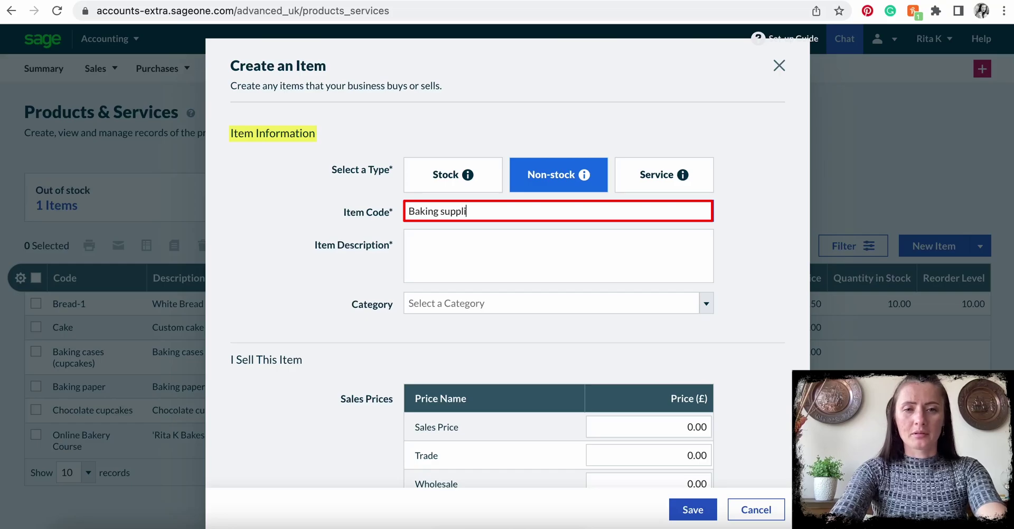
type("es")
Step: Copy the item code into the item description and extend it to read "Baking supplies - colours"
left_click(541, 247)
left_click_drag(477, 220, 385, 215)
key("super+c")
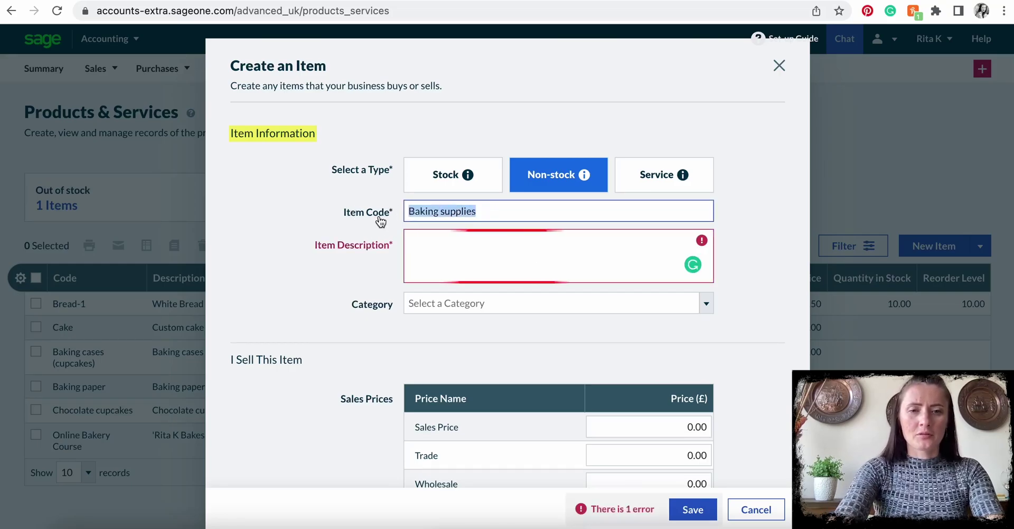
left_click(457, 268)
key("super+v")
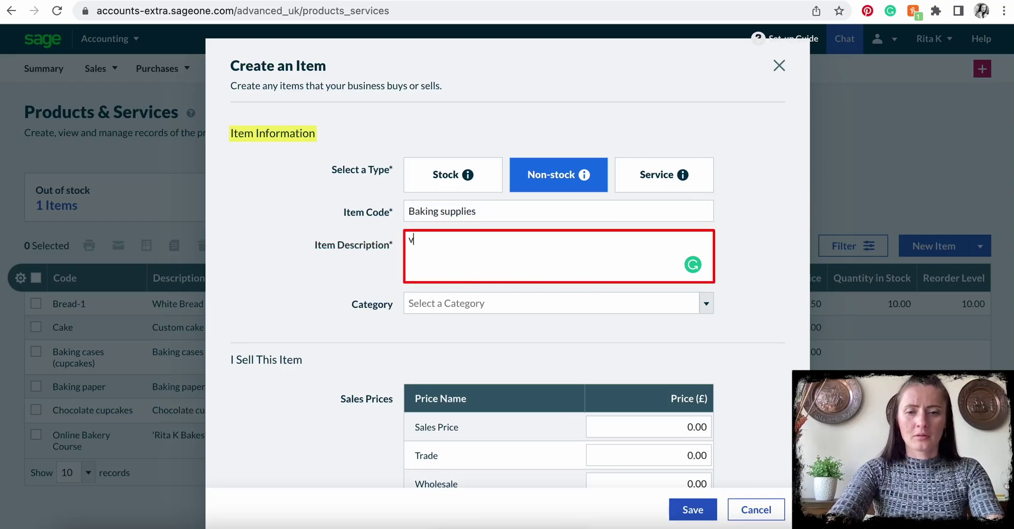
key("super+v")
type("- ccolours")
Step: Choose Pastries as the baking supplies item's category, and change it to Cupcakes
scroll(554, 321, "down", 1)
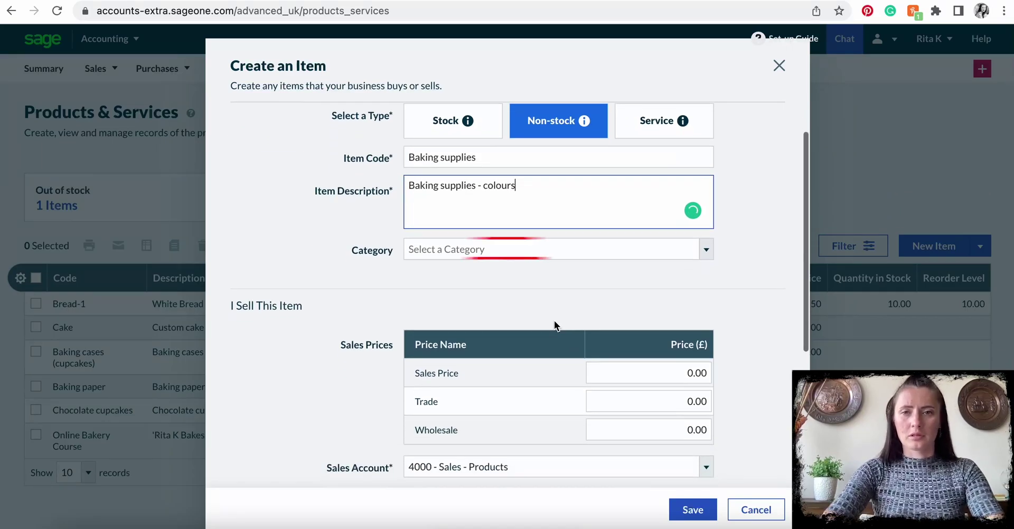
left_click(704, 256)
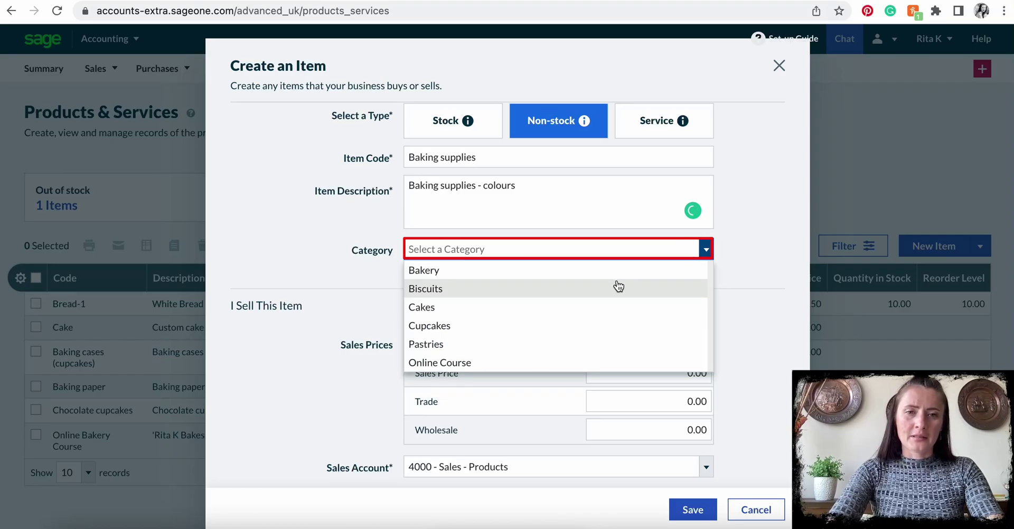
left_click(592, 343)
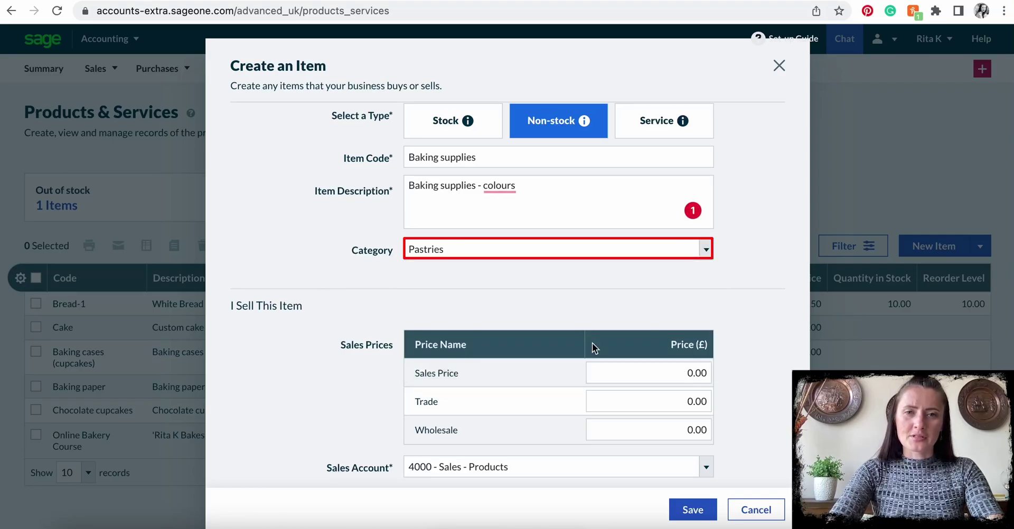
left_click(601, 249)
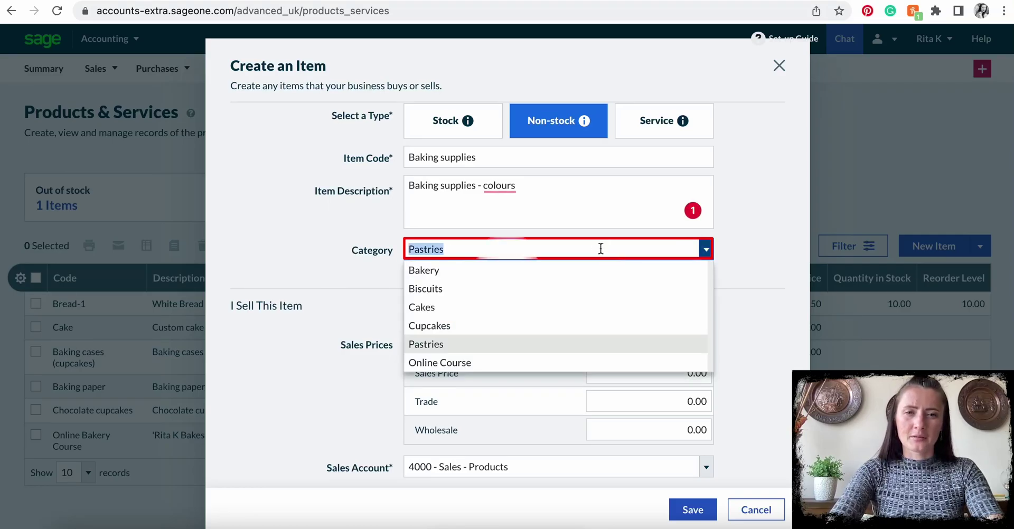
left_click(544, 326)
Step: Set the usual supplier to Local Shop Ltd and enter "Baking supplies" as the purchase description
scroll(541, 325, "down", 4)
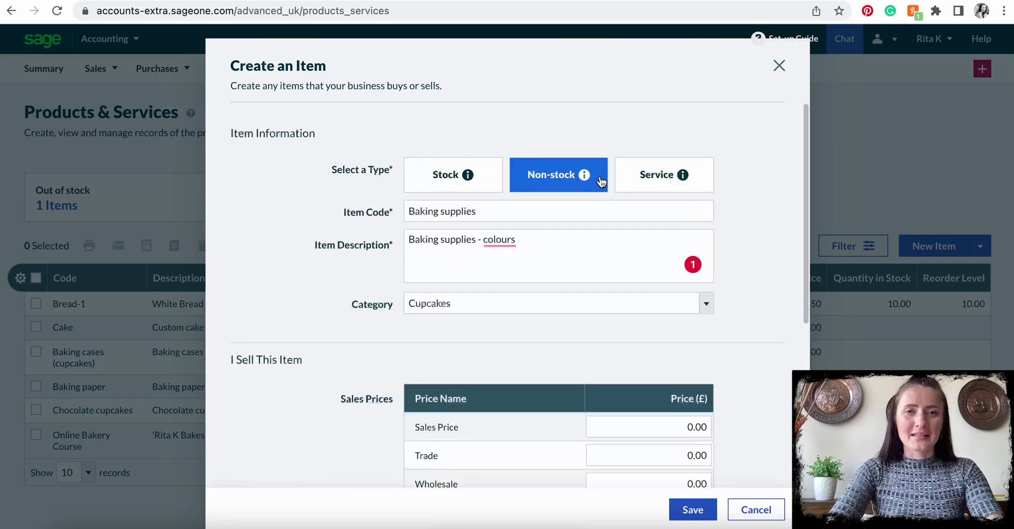
scroll(623, 346, "down", 3)
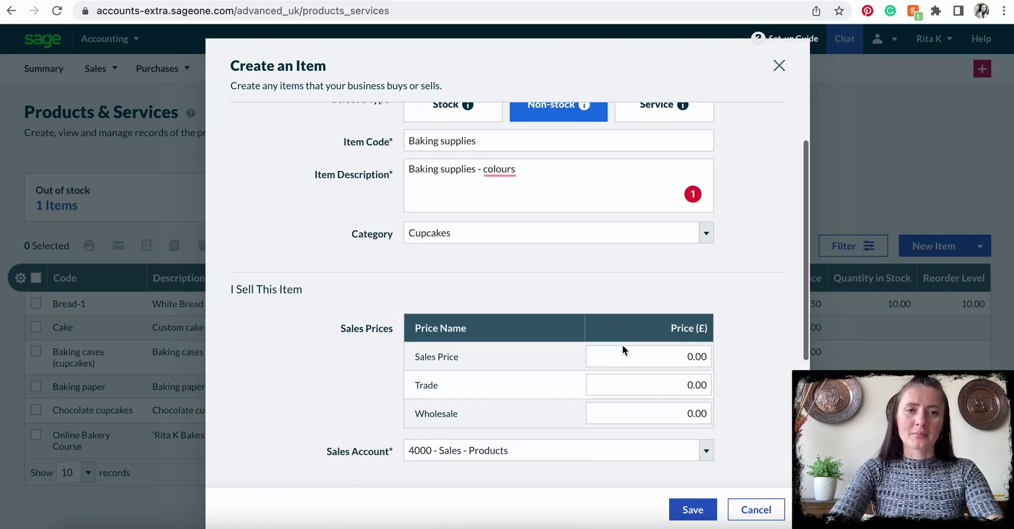
scroll(668, 434, "down", 10)
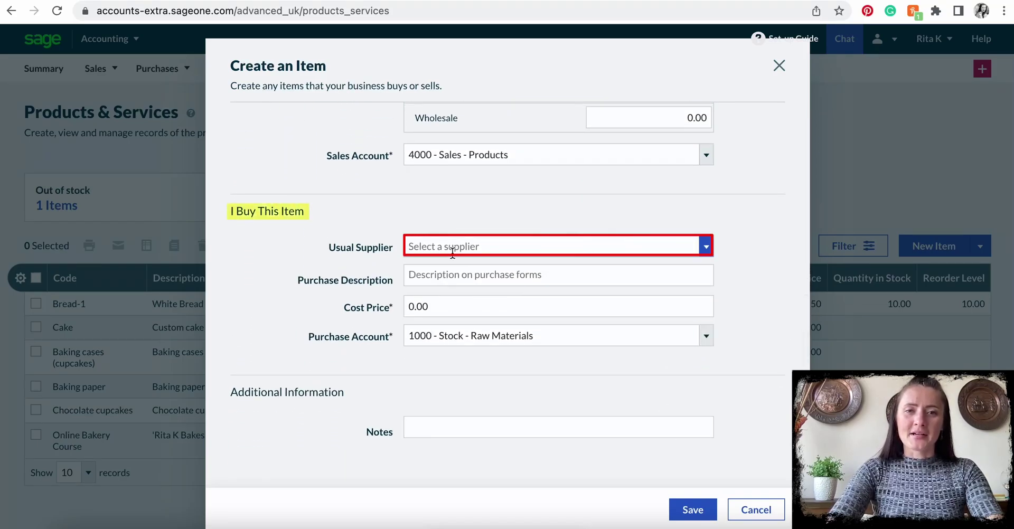
left_click(448, 246)
left_click(461, 286)
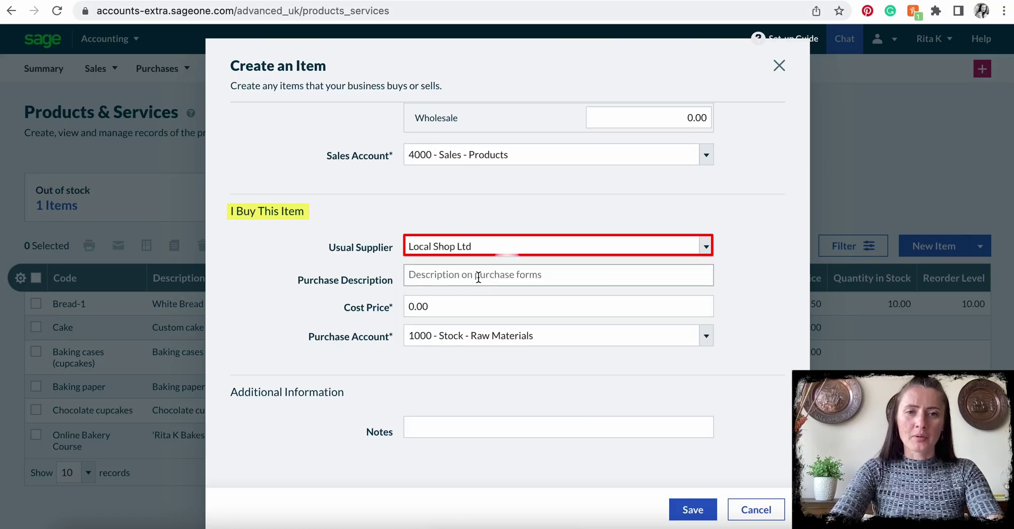
type("Baking supplies")
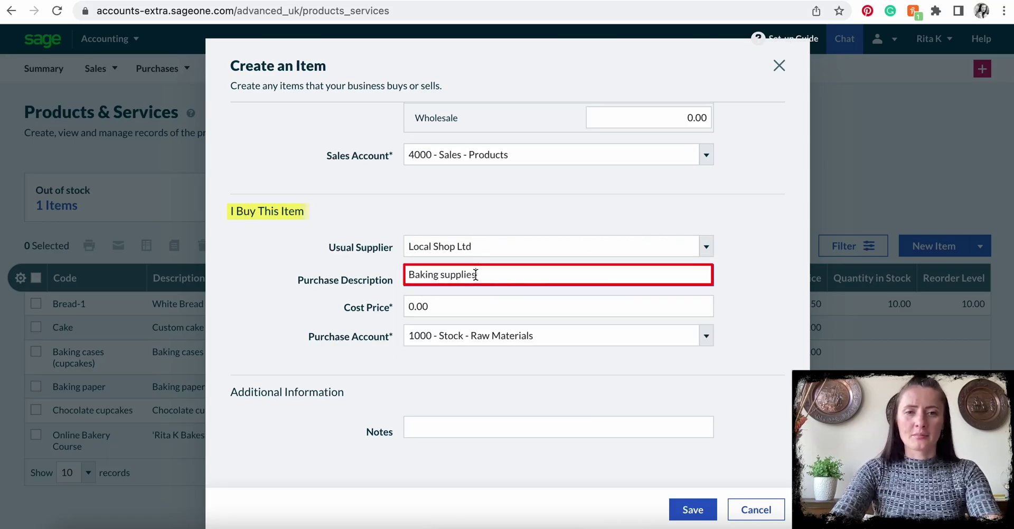
Step: Set the cost price to 3.00 and the purchase account to 5001 - COS - Baking supplies, and save the item
left_click(428, 306)
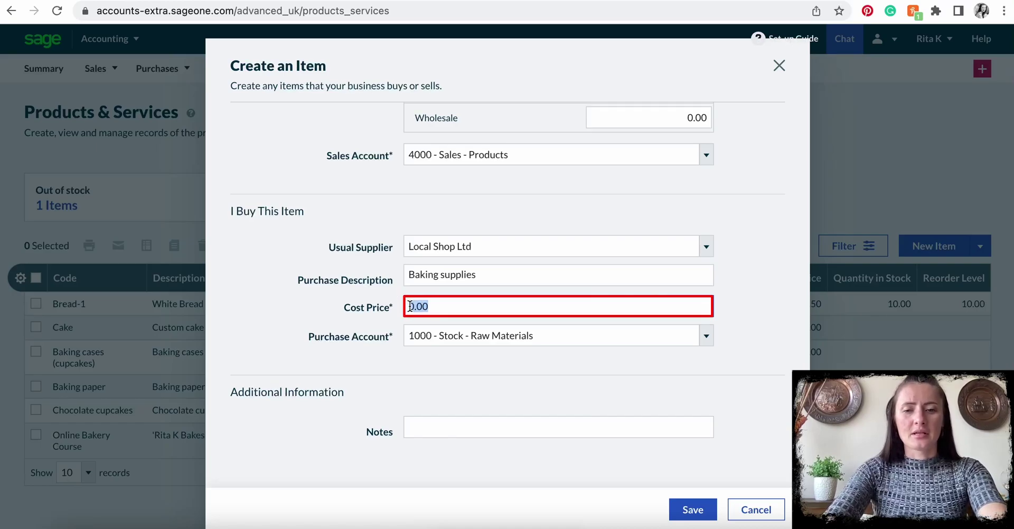
scroll(519, 310, "down", 1)
left_click(528, 313)
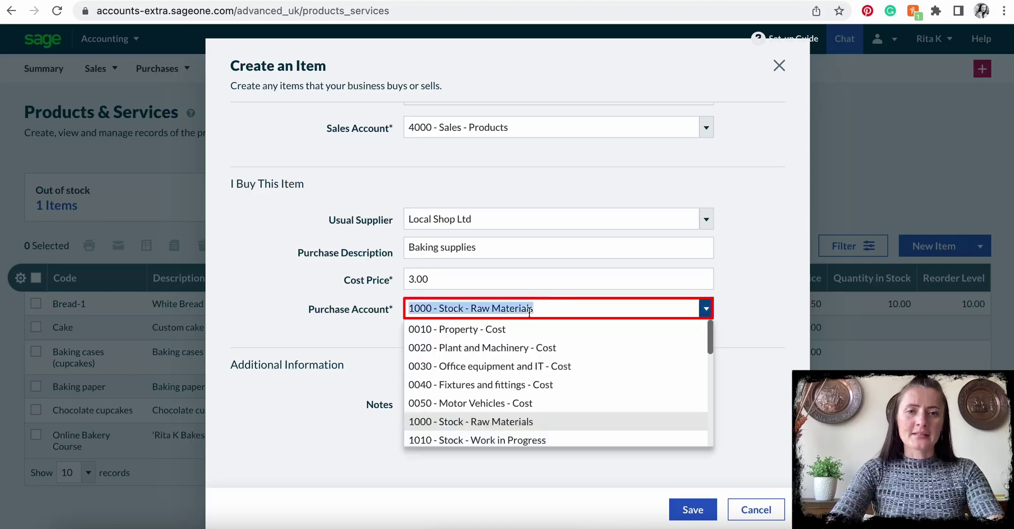
scroll(560, 388, "down", 3)
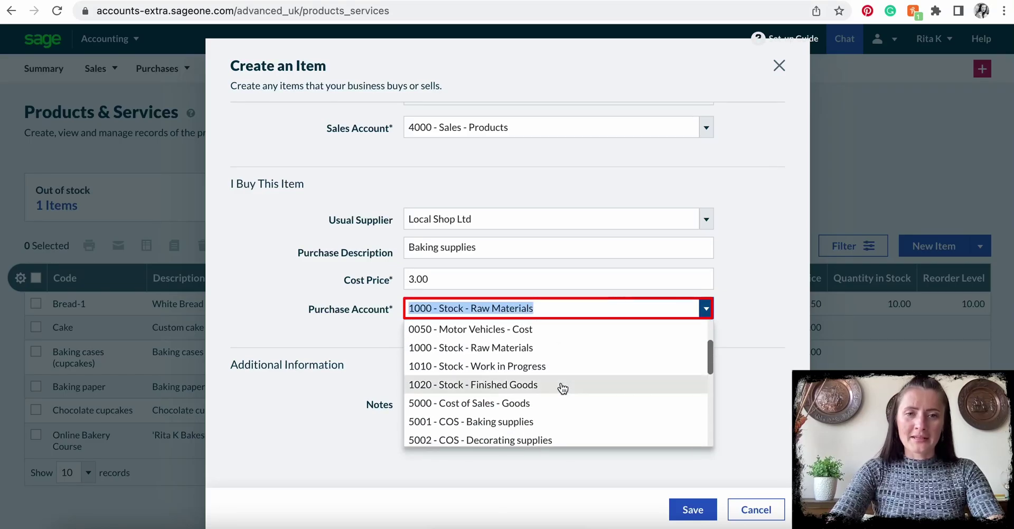
scroll(563, 388, "down", 1)
left_click(563, 388)
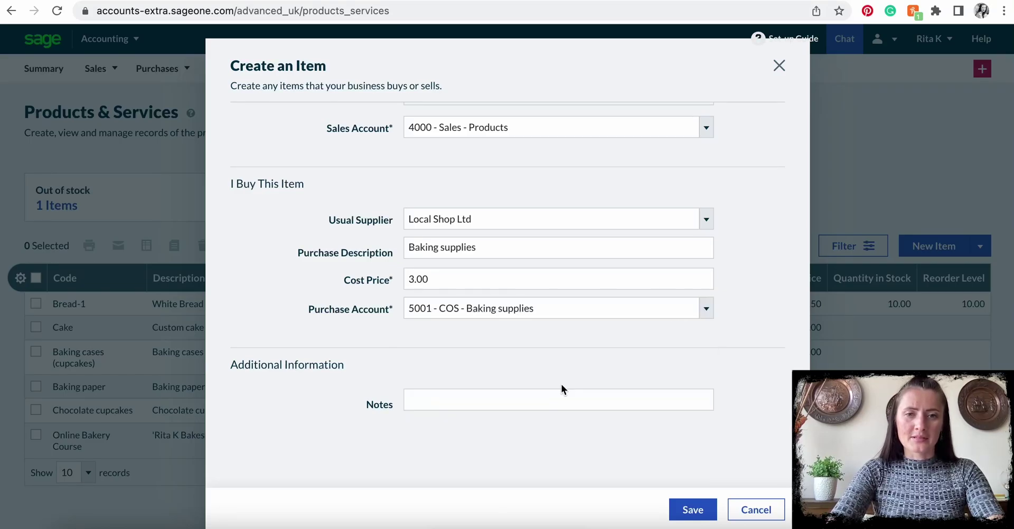
left_click(693, 514)
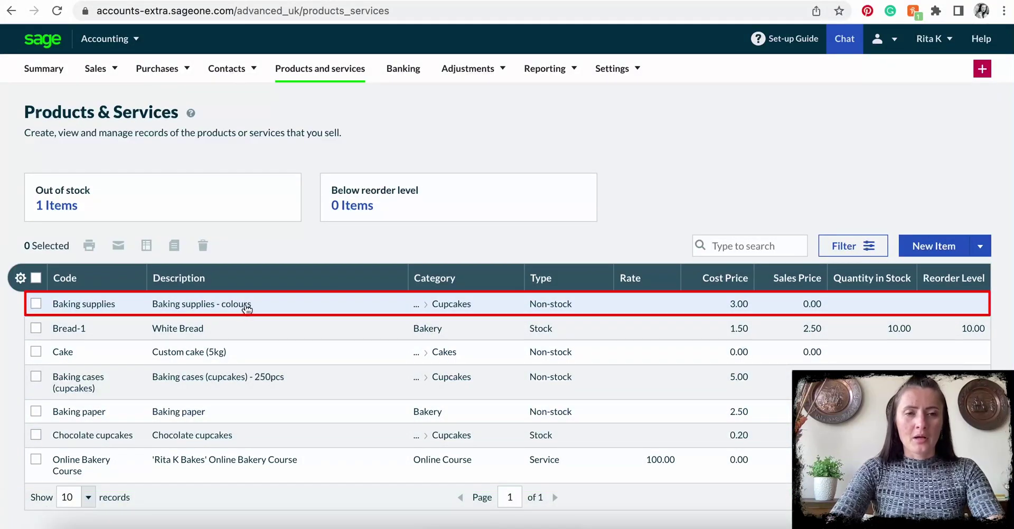
Step: Start a new item of type Service and enter the item code "Phone bill"
left_click(934, 245)
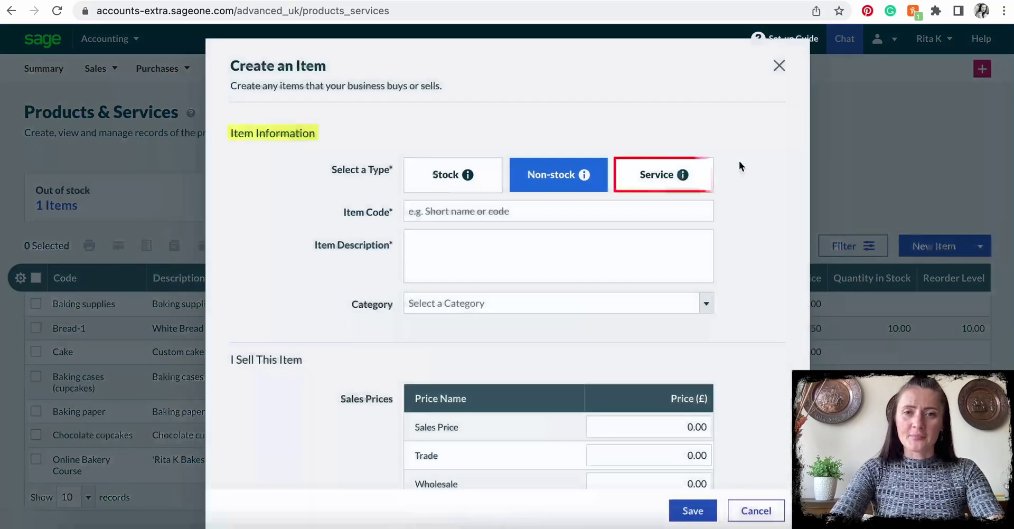
left_click(666, 178)
left_click(512, 215)
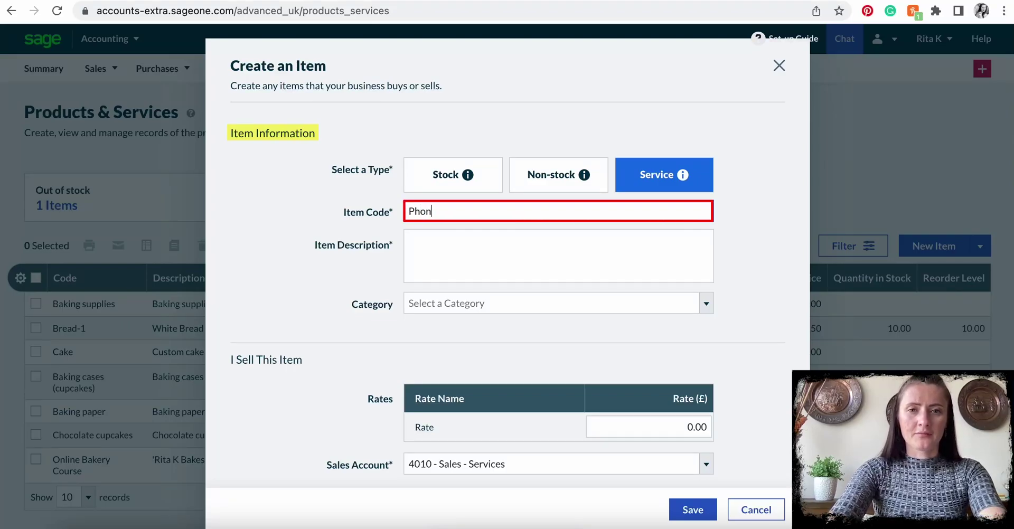
type("Phone bill")
key("Tab")
Step: Enter "Phone bill - Monthly" as the service item's description, reusing the item code text
left_click_drag(466, 211, 391, 218)
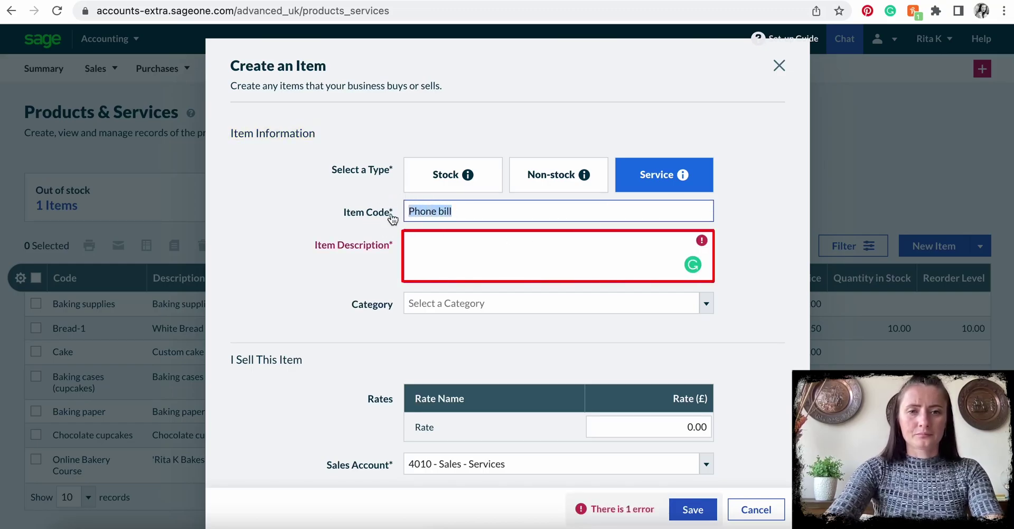
left_click(420, 239)
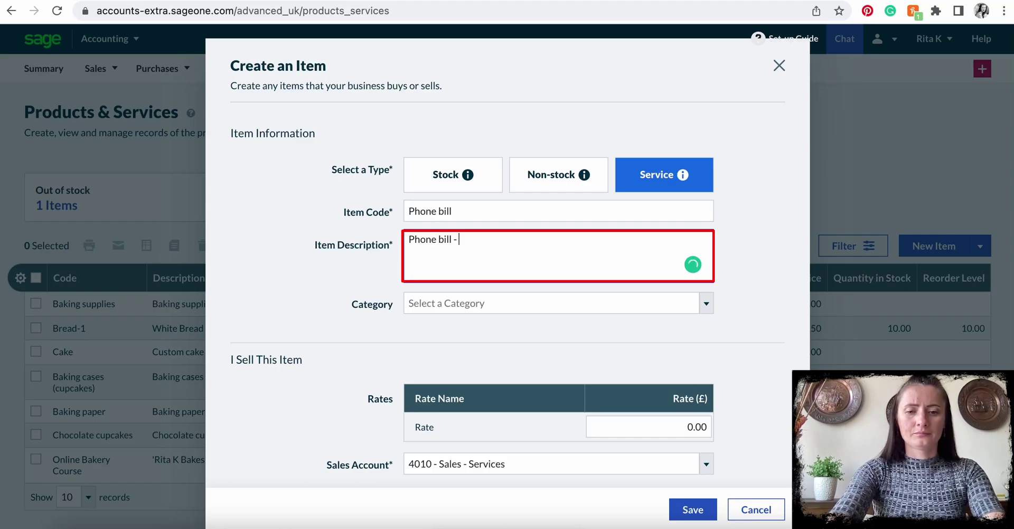
type("Phone bill - Monthly")
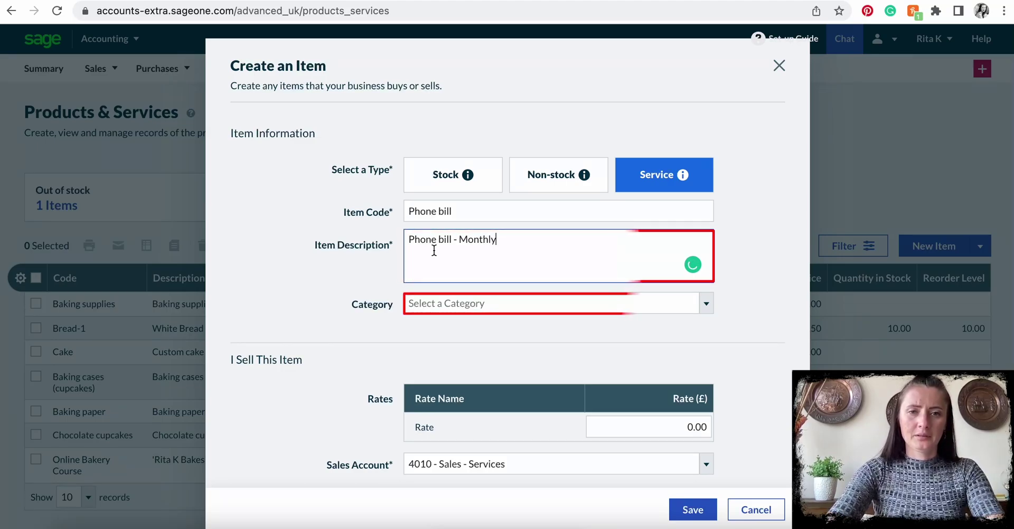
Step: Assign the phone bill item to the Online Course category
left_click(461, 309)
scroll(460, 312, "down", 2)
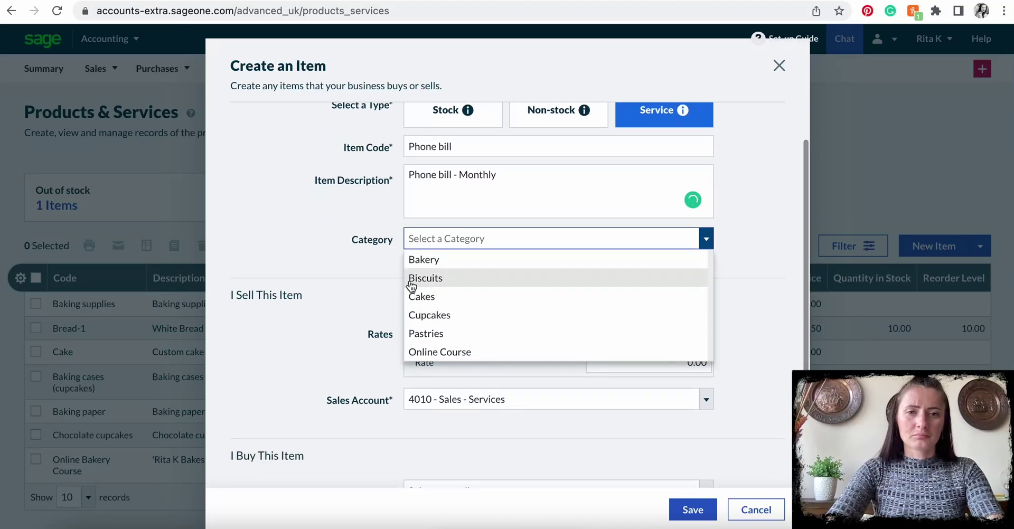
left_click(447, 352)
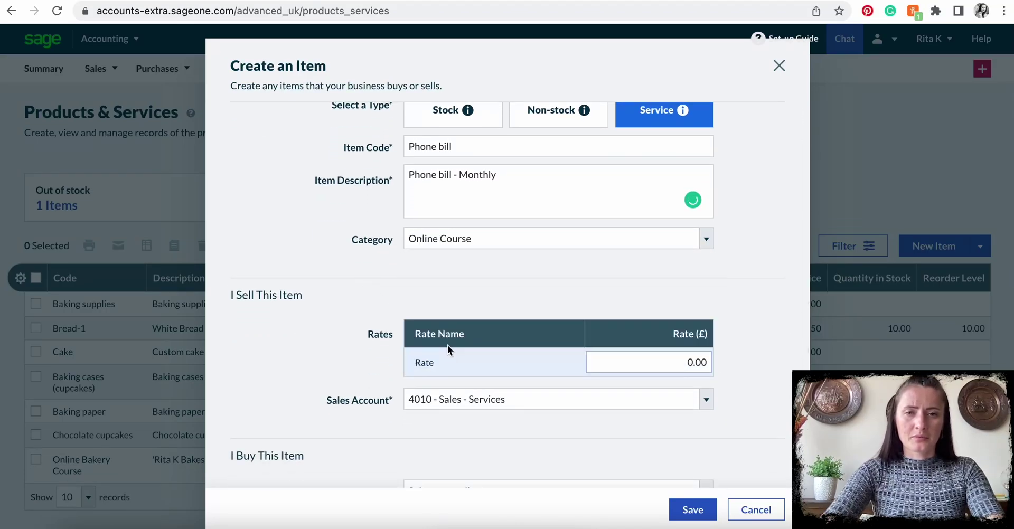
Step: Set the usual supplier to Rent Company Ltd and enter "Phone bill" as the purchase description
scroll(449, 262, "down", 3)
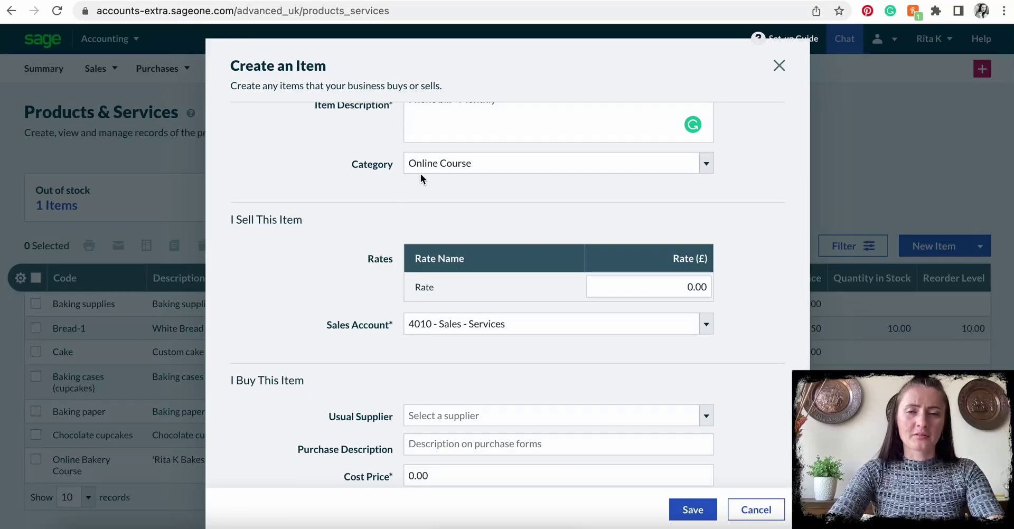
scroll(683, 227, "down", 4)
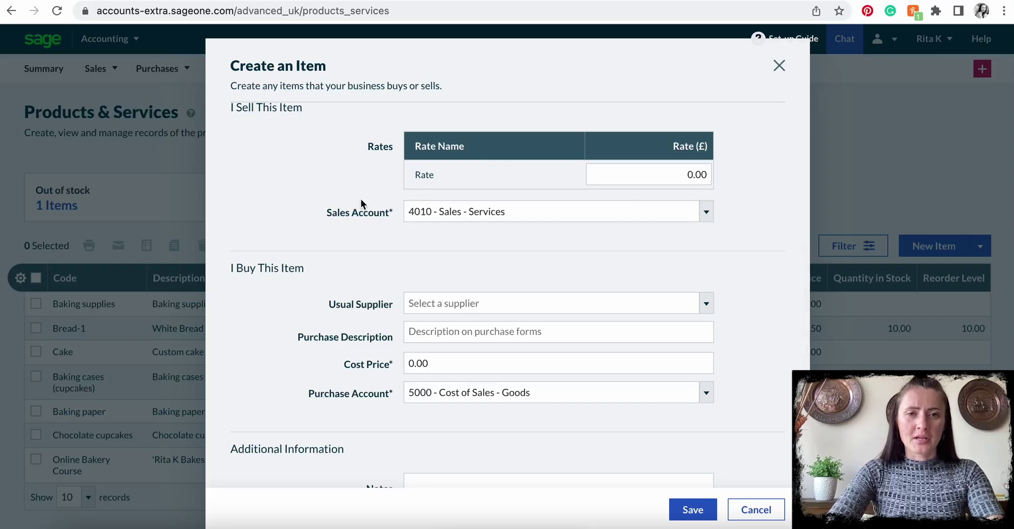
scroll(505, 192, "down", 3)
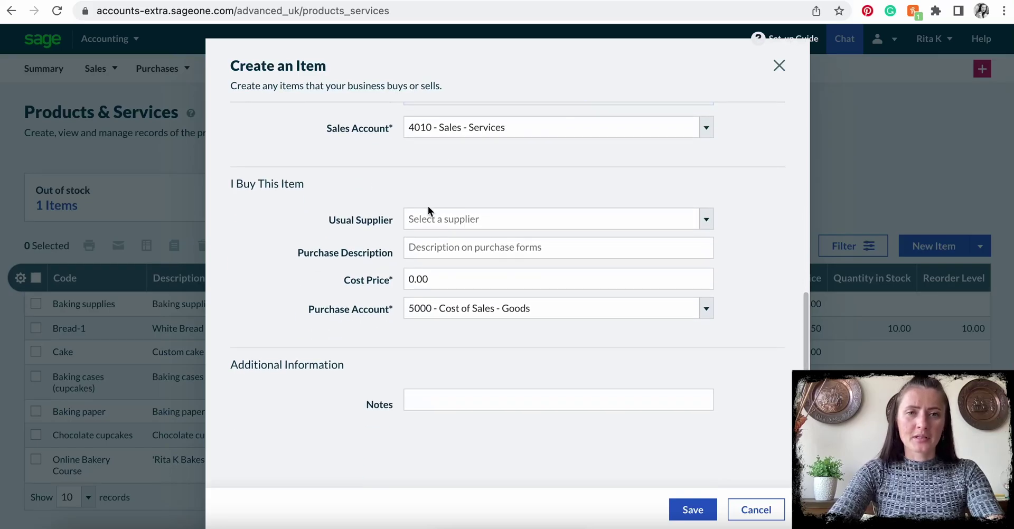
left_click(455, 221)
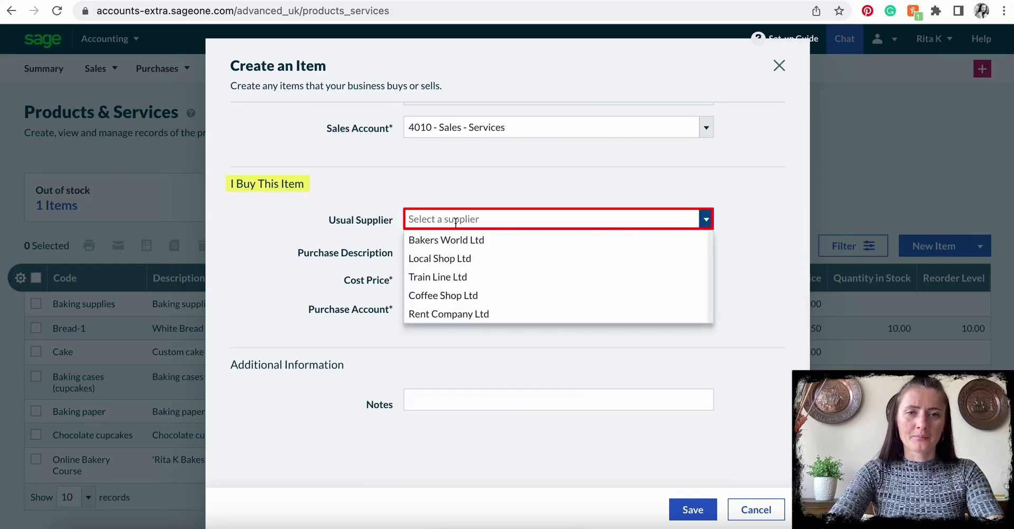
left_click(492, 313)
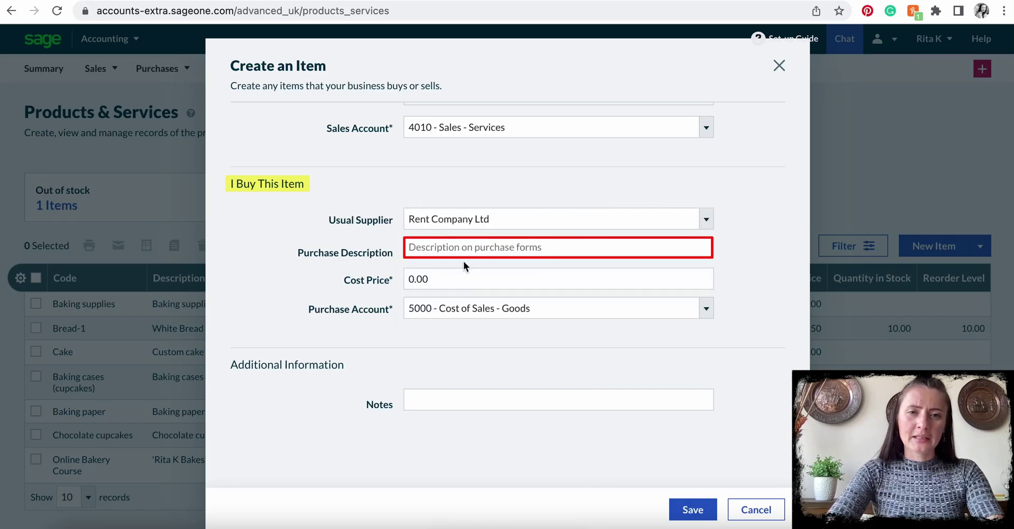
type("Phone bill")
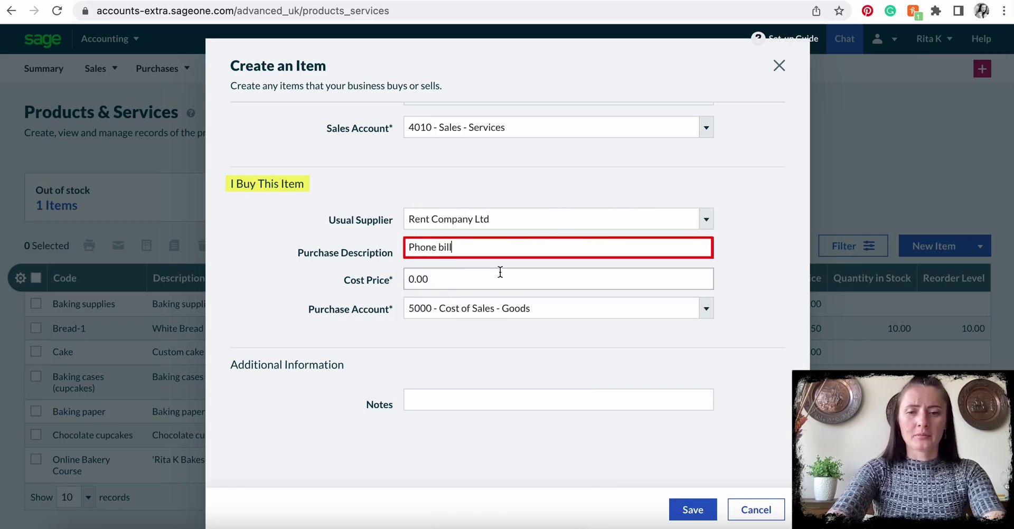
Step: Complete the purchase description as "Phone bill - Monthly" and set the cost price to 15.00
type(" - Monthly")
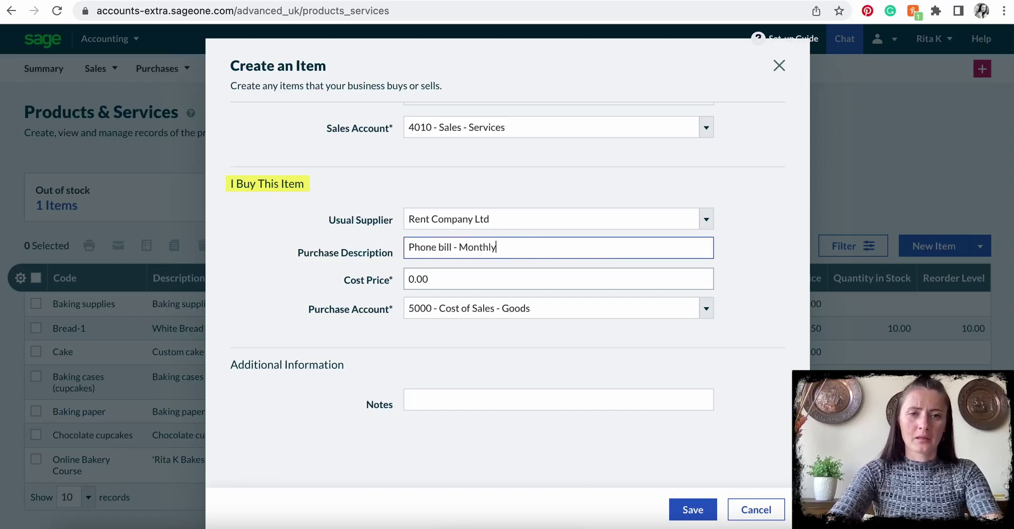
left_click(480, 283)
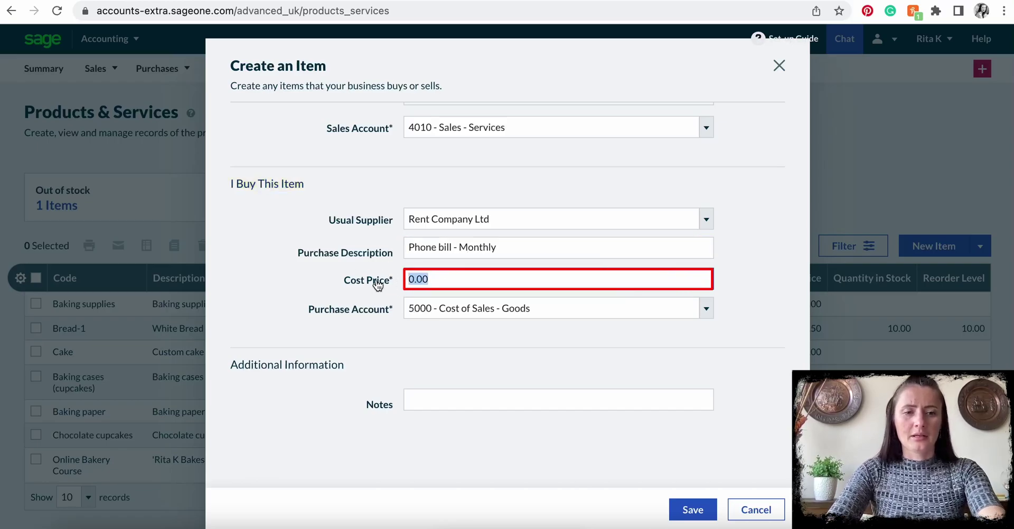
left_click(472, 350)
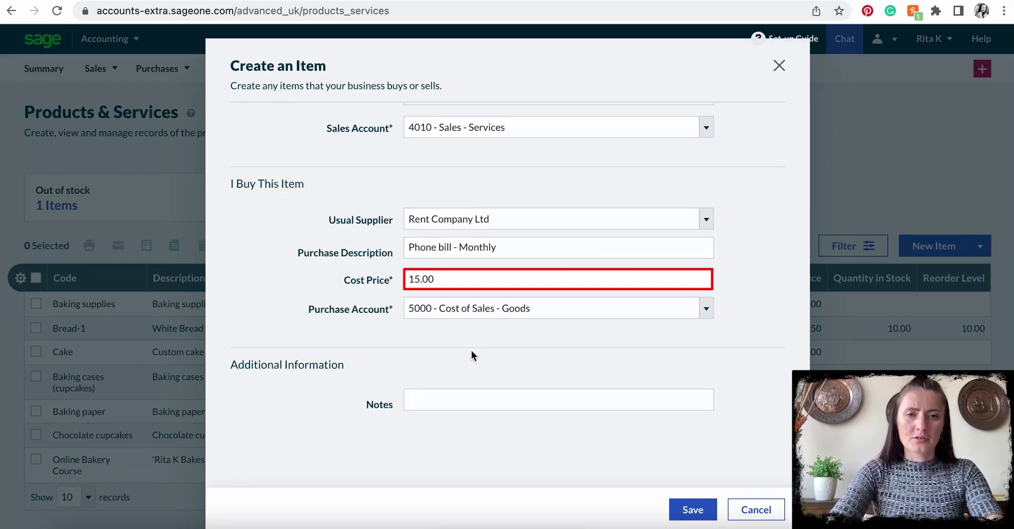
Step: Try to find a phone account for the purchase account by name, and save the new phone bill item
left_click(478, 307)
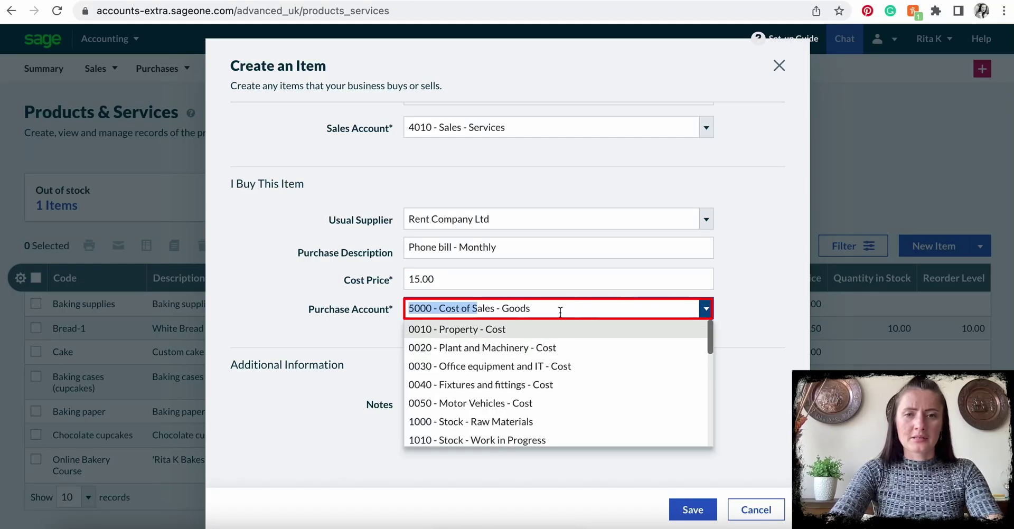
left_click(316, 312)
key("BackSpace")
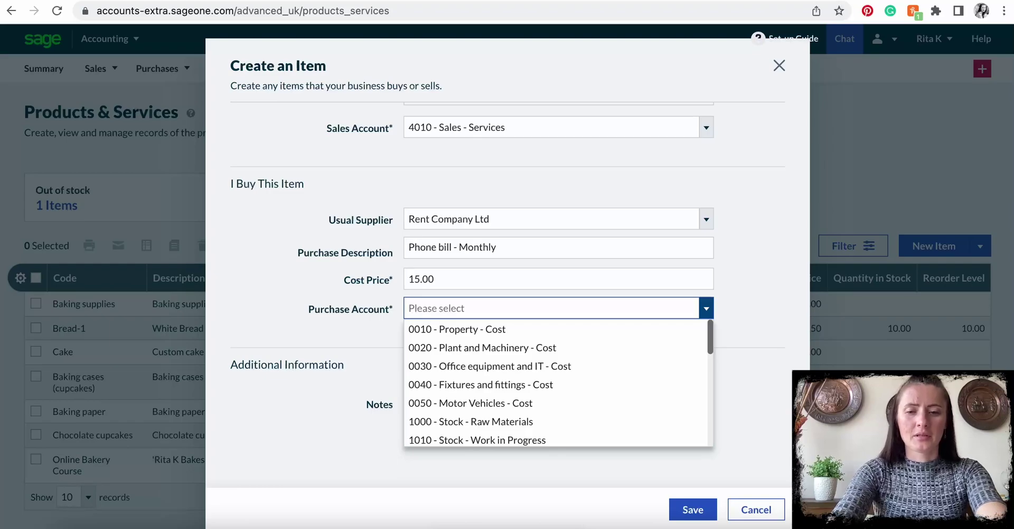
type("hpo")
key("Return")
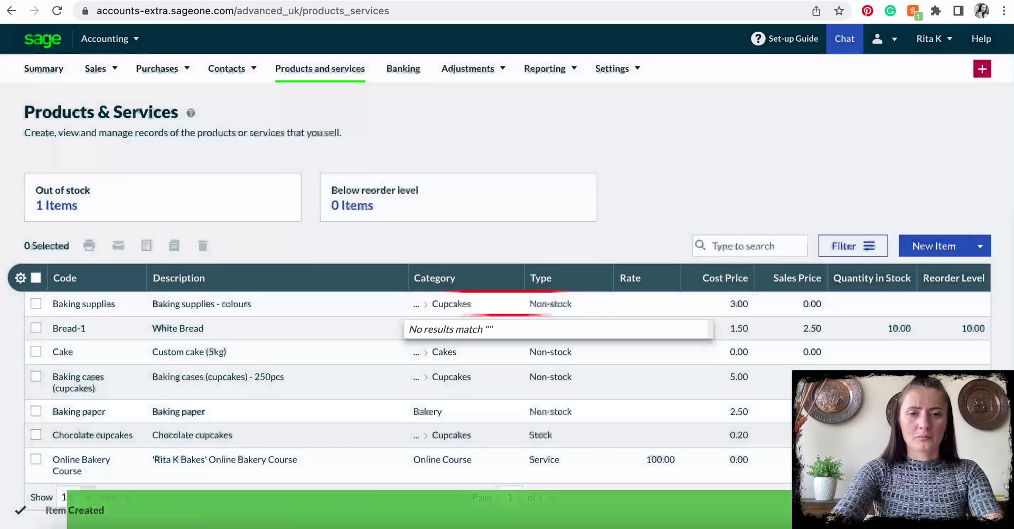
Step: Edit the saved Phone bill item, setting its purchase account to 7530 - Telephone, and save the change
left_click(256, 305)
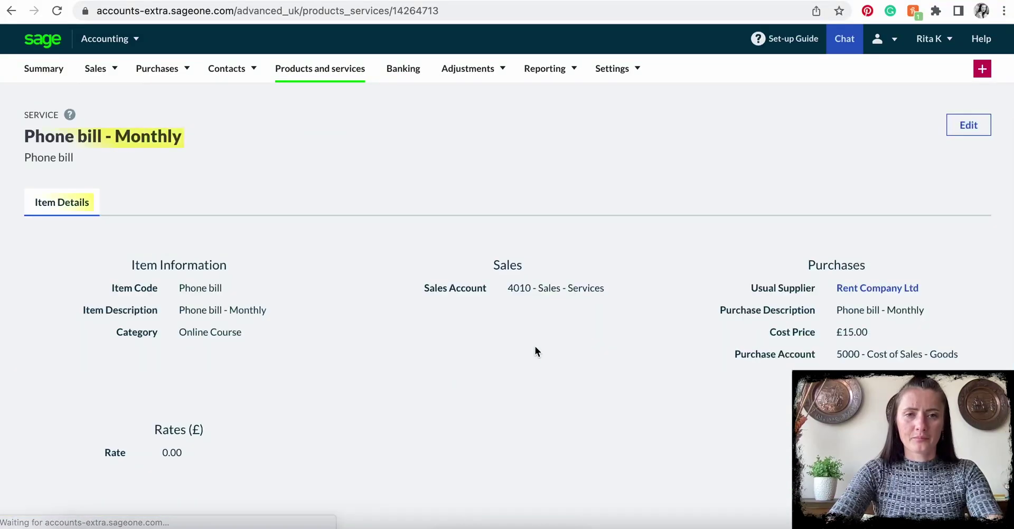
left_click(963, 128)
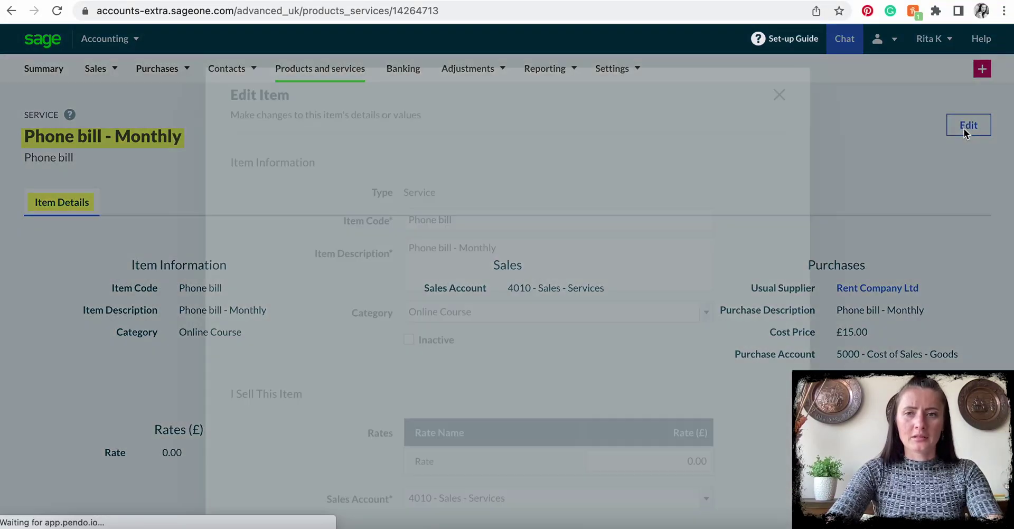
scroll(535, 283, "down", 5)
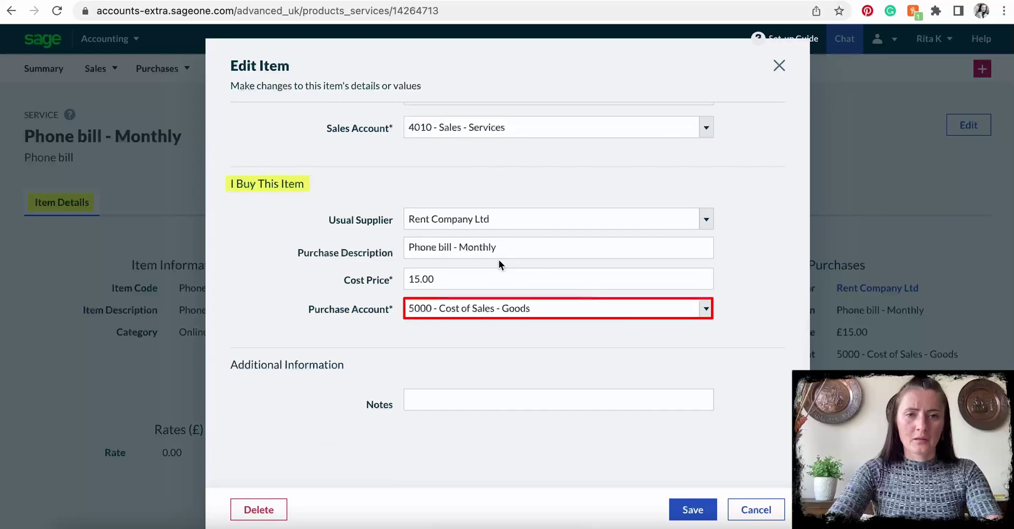
left_click(526, 307)
type("s")
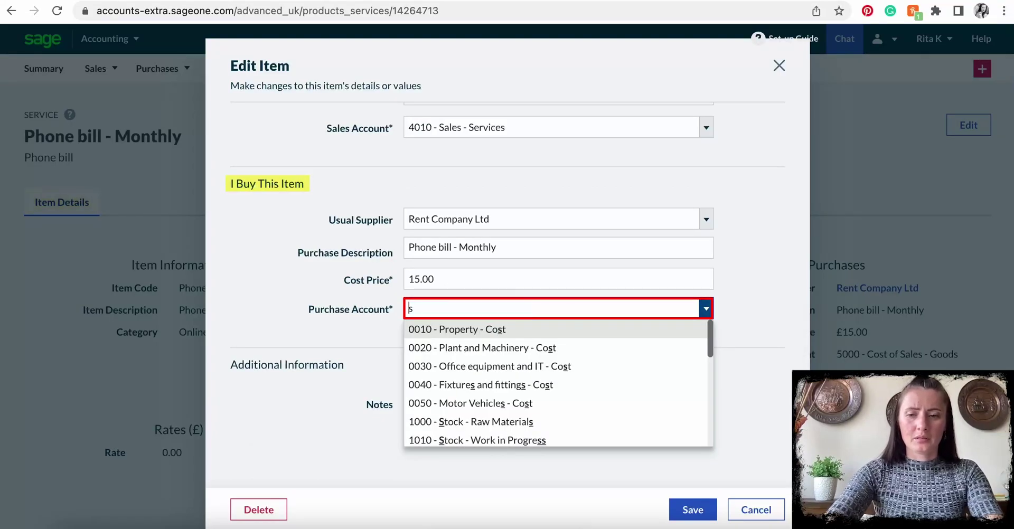
key("BackSpace")
type("p")
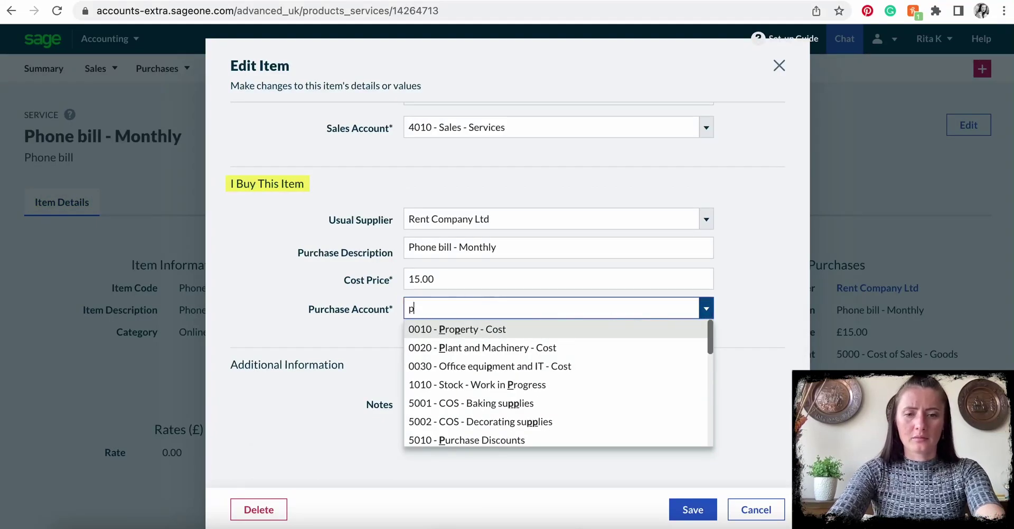
type("ho")
left_click(547, 330)
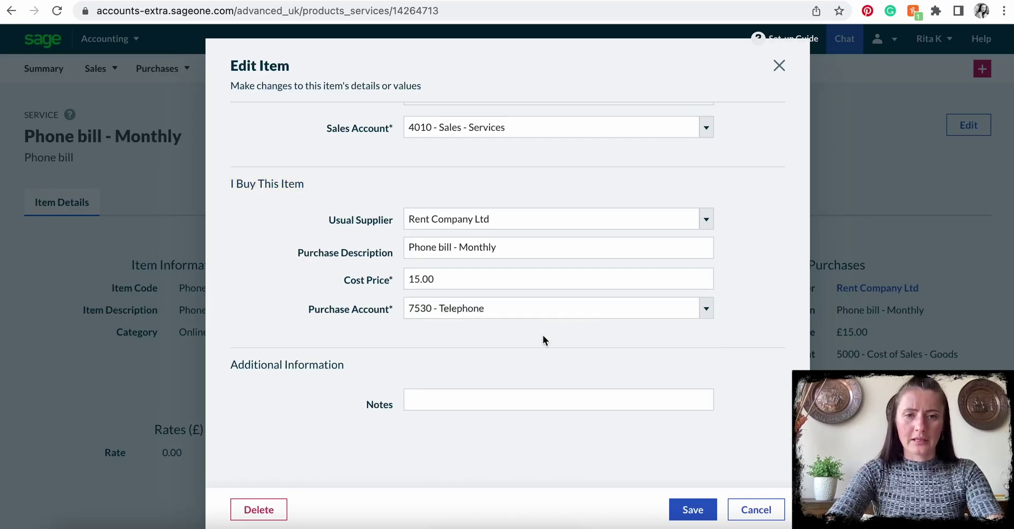
left_click(694, 509)
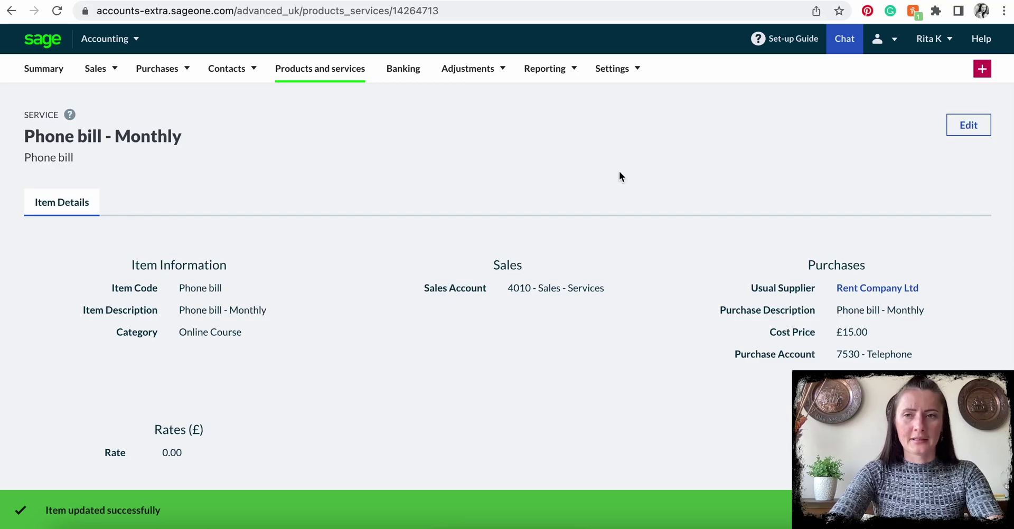
Step: Return to the Products & Services list and examine the Baking supplies item's details and sales prices
left_click(316, 75)
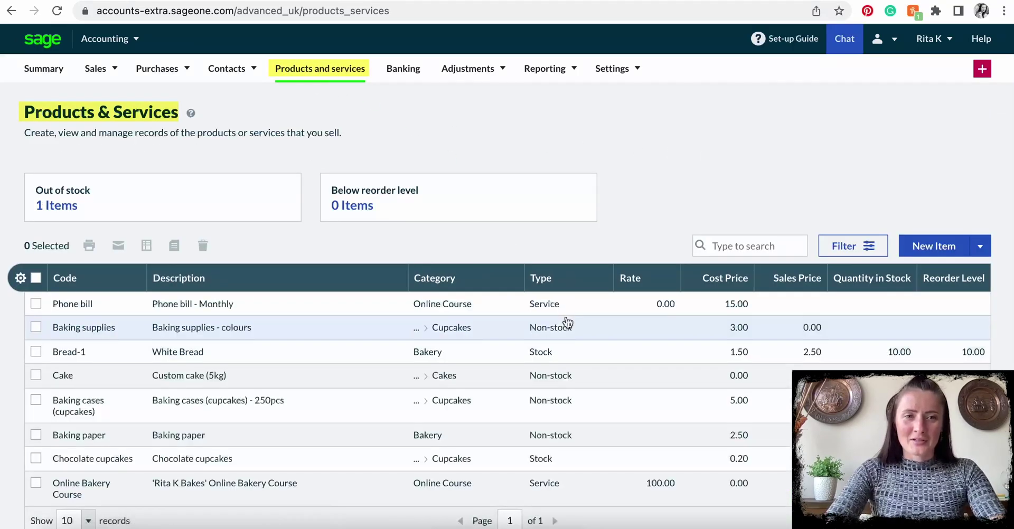
scroll(420, 333, "down", 1)
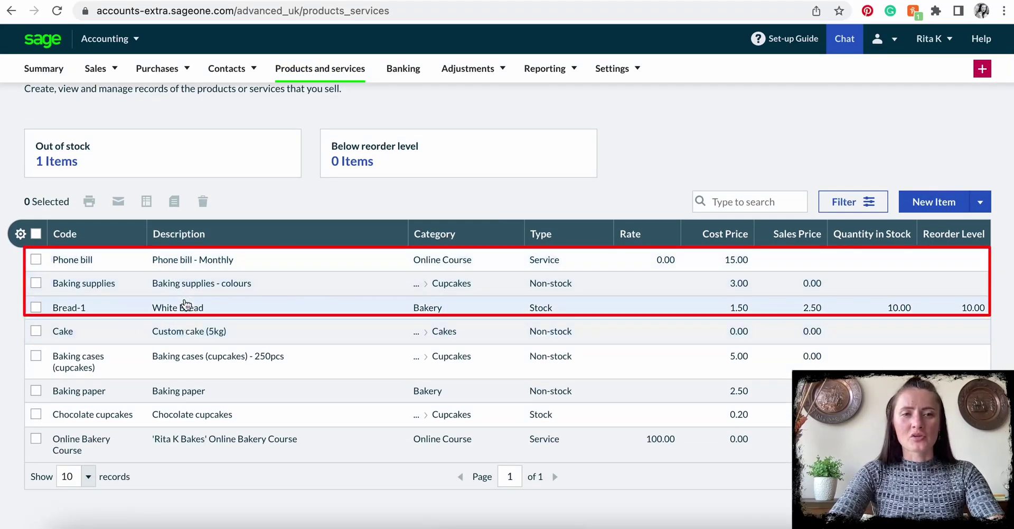
left_click(189, 286)
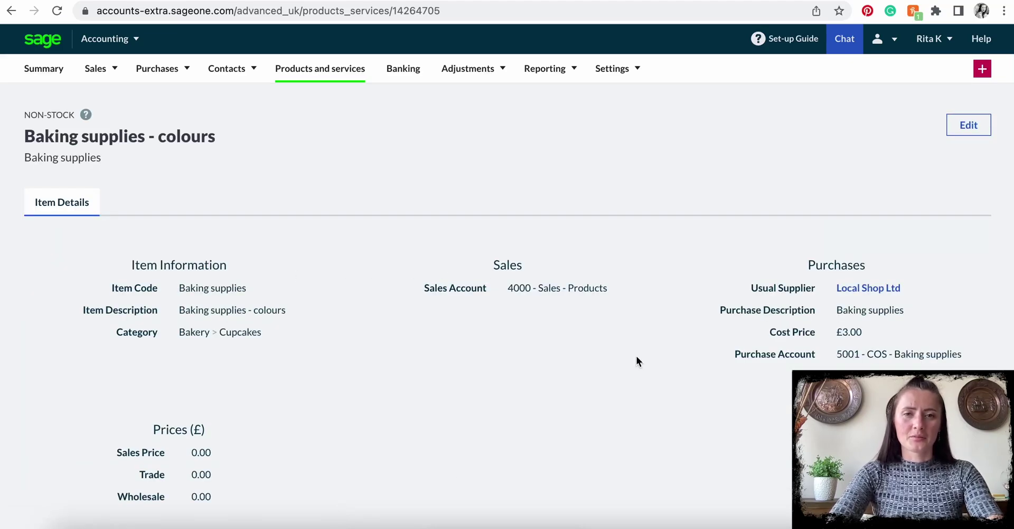
scroll(636, 356, "down", 2)
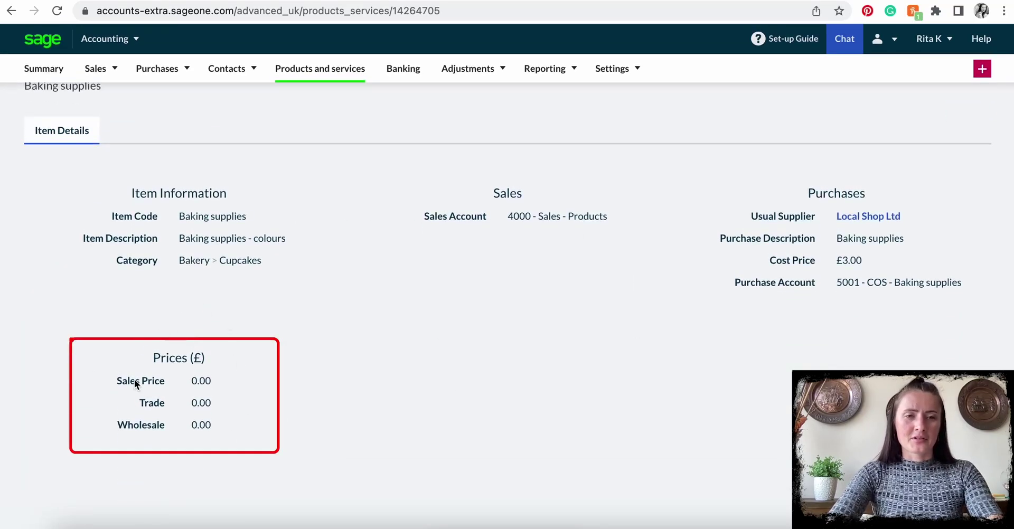
scroll(188, 343, "up", 2)
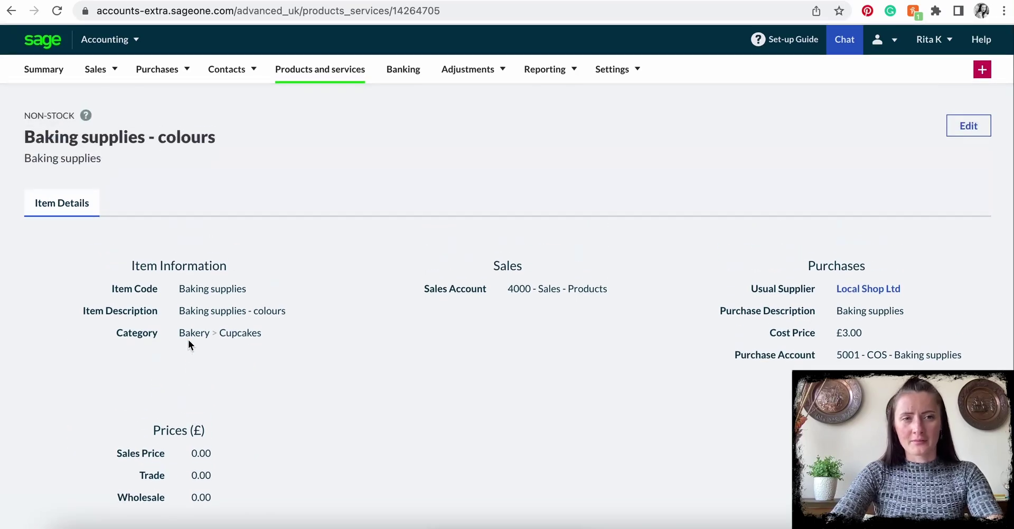
Step: Open the Baking supplies item for editing and bring up its sales prices
left_click(967, 125)
scroll(589, 344, "down", 3)
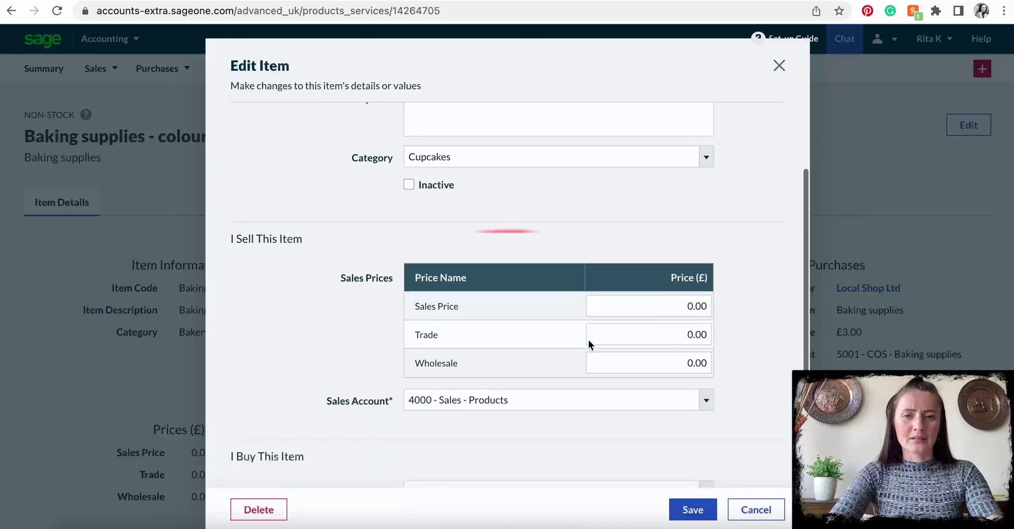